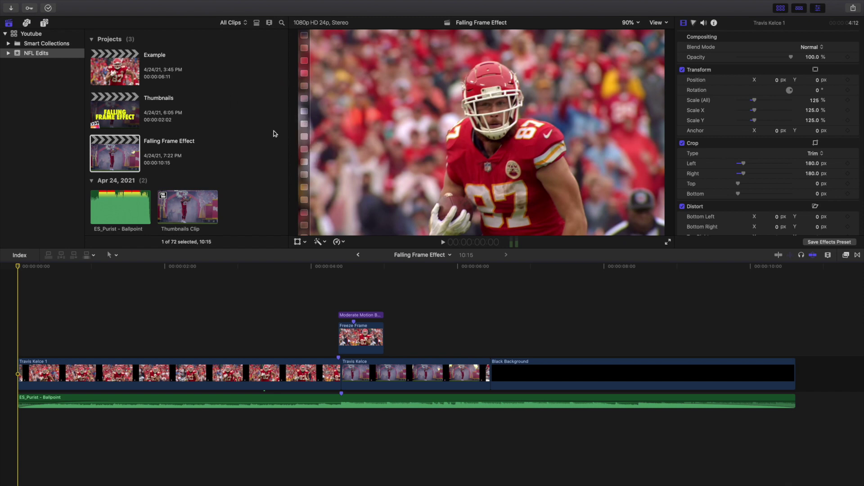
Step: Preview the finished effect, replaying from 3:20 and from the 4:08 freeze moment
key("space")
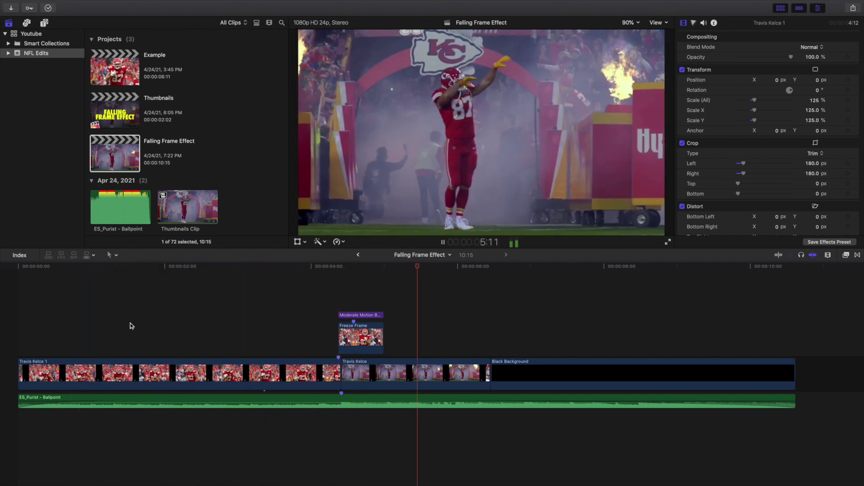
left_click(301, 318)
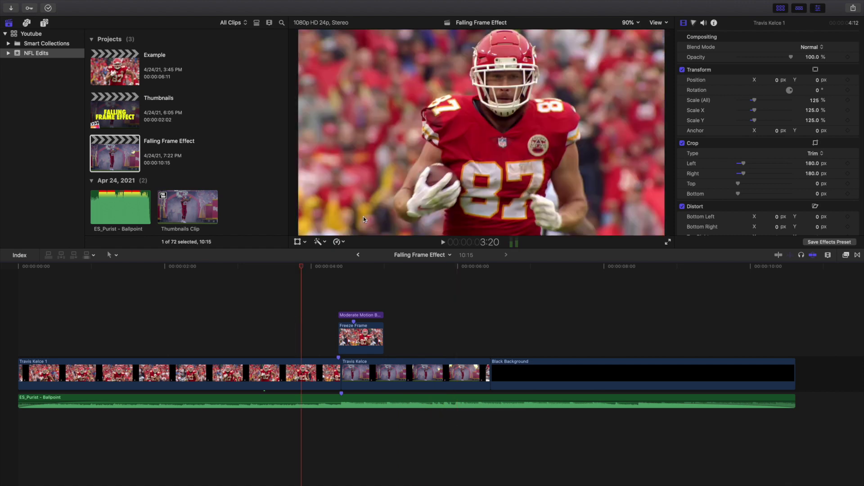
key("space")
key("space")
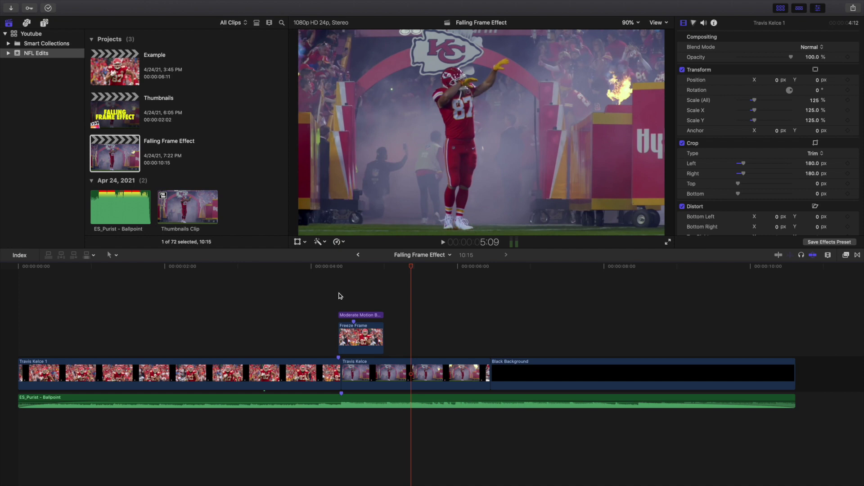
left_click(341, 296)
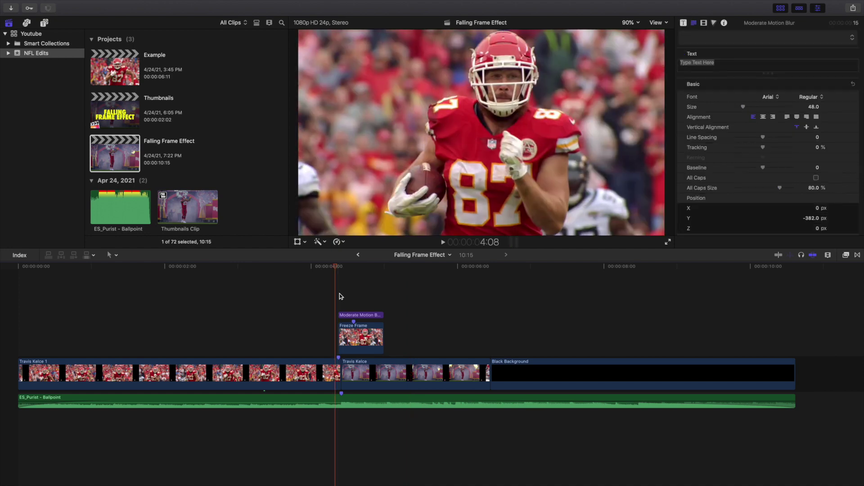
key("space")
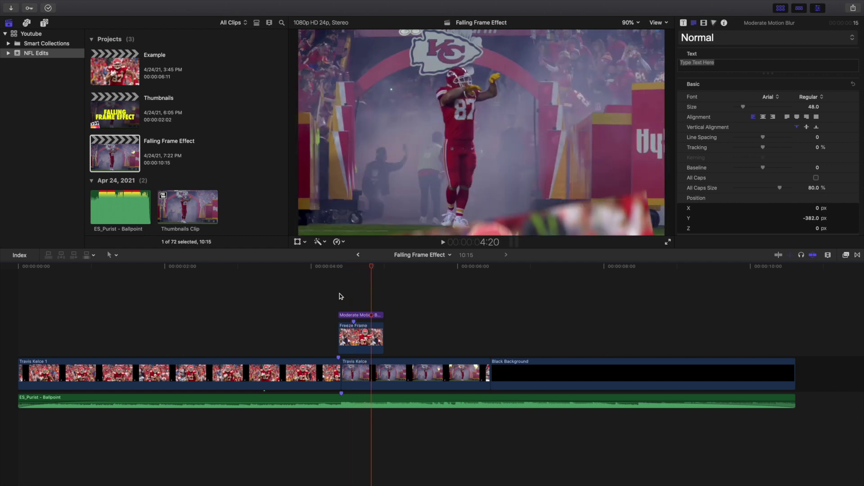
left_click(13, 329)
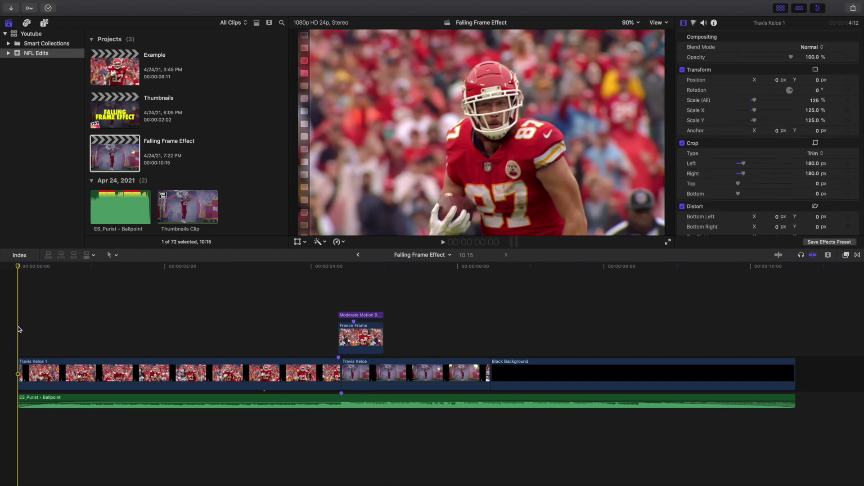
Step: Open the Example project and select Travis Kelce 1 with the playhead on its last frame
double_click(116, 73)
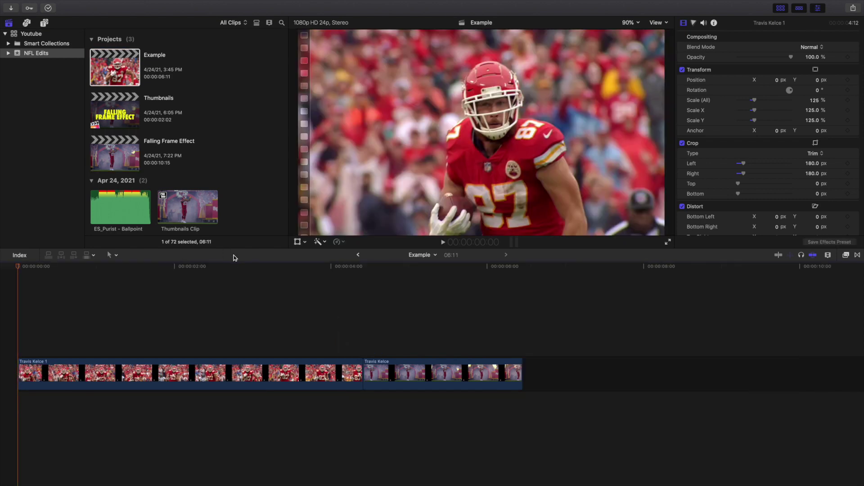
key("super+equal")
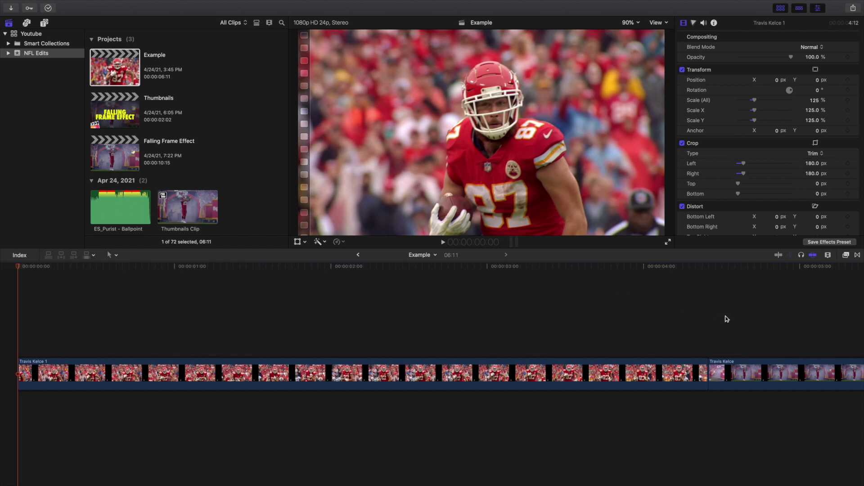
left_click(710, 325)
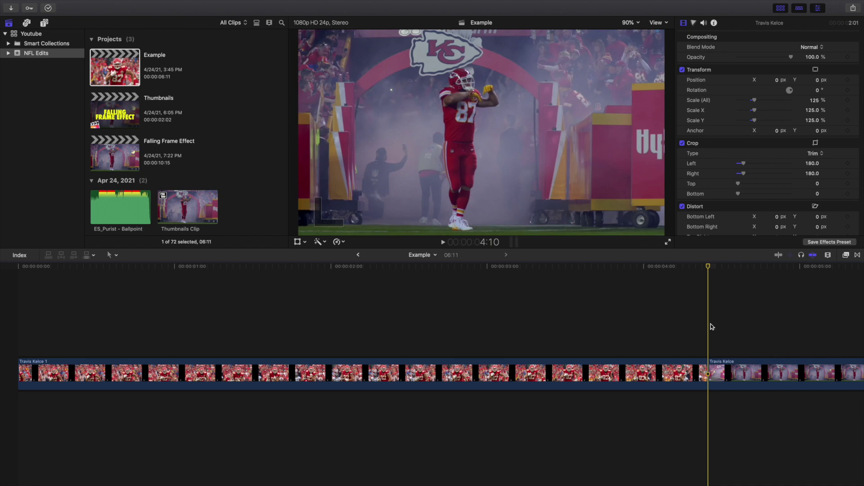
key("Left")
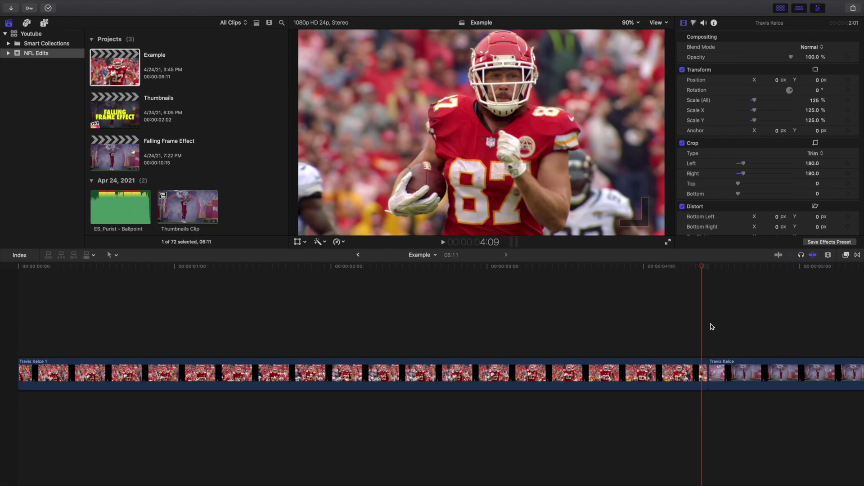
left_click(627, 377)
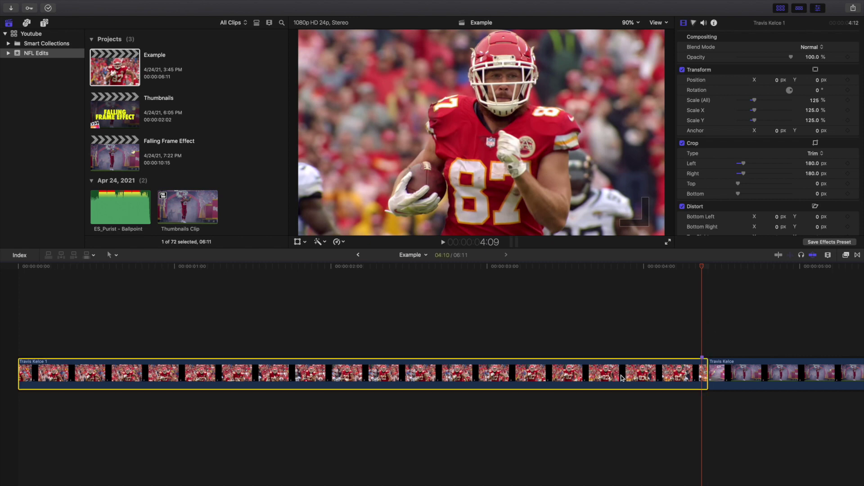
Step: Duplicate Travis Kelce 1 as a connected clip above the original, toggling the copy with V
left_click_drag(623, 377, 628, 339)
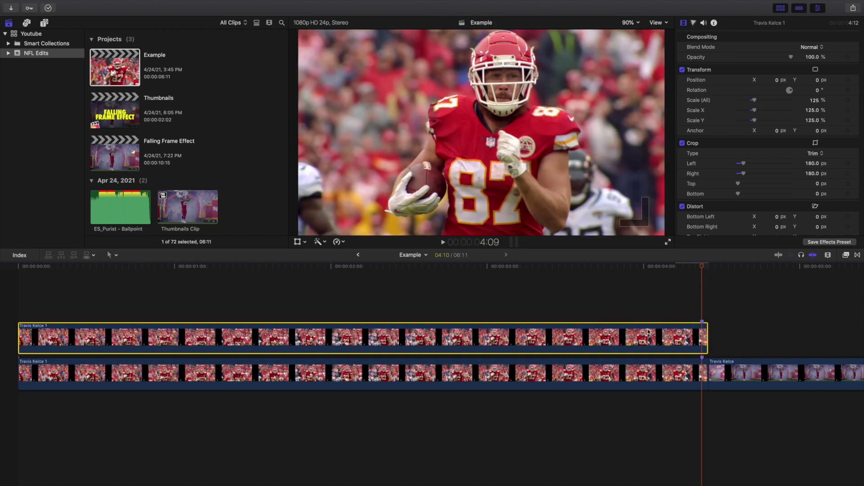
left_click(706, 302)
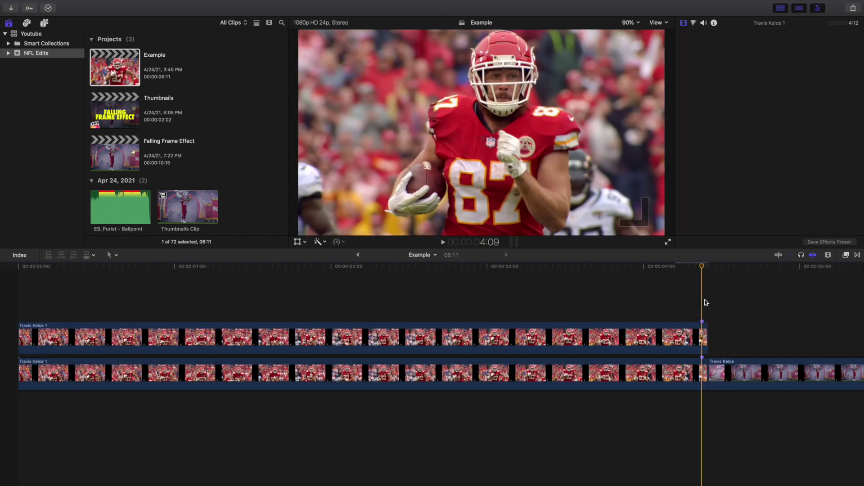
left_click(703, 341)
key("v")
key("v")
key("v")
key("v")
key("v")
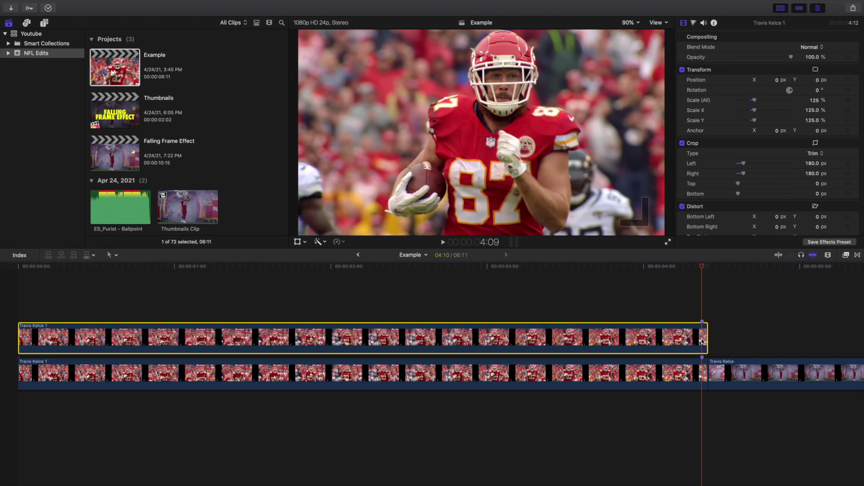
key("v")
key("v")
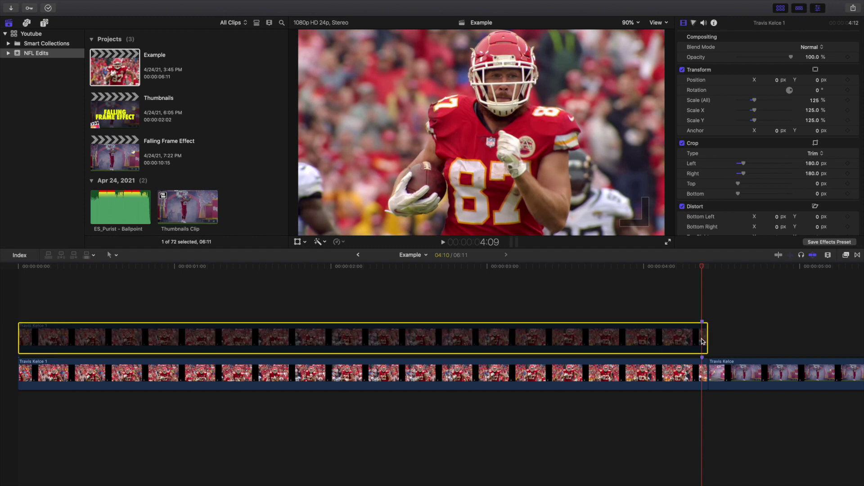
key("v")
key("v")
key("v")
key("v")
key("v")
key("v")
key("v")
key("v")
key("v")
Step: Extend the upper copy with a held still to 8:09 and delete the copy's moving part
scroll(719, 318, "right", 3)
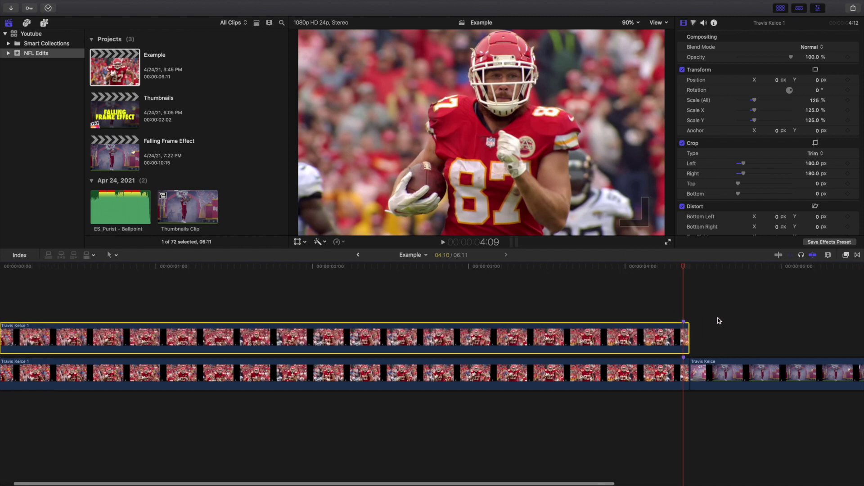
scroll(719, 321, "right", 5)
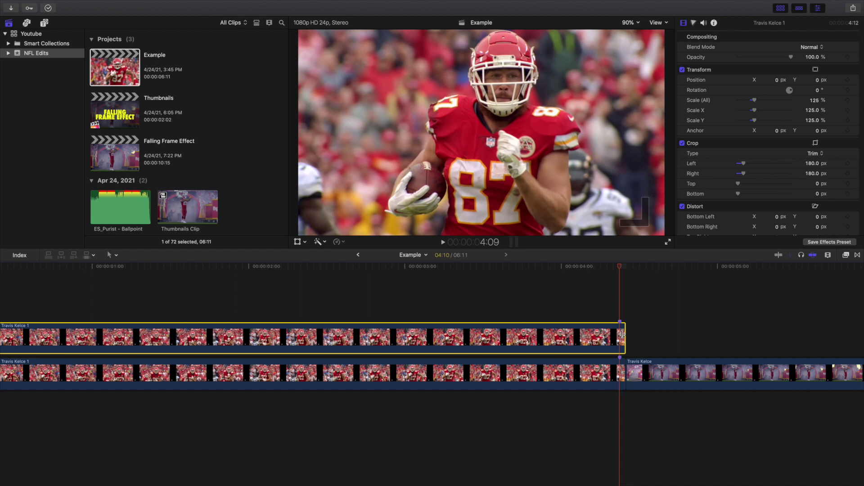
left_click_drag(622, 334, 621, 334)
left_click(462, 293)
key("super+4")
key("shift+z")
left_click(269, 338)
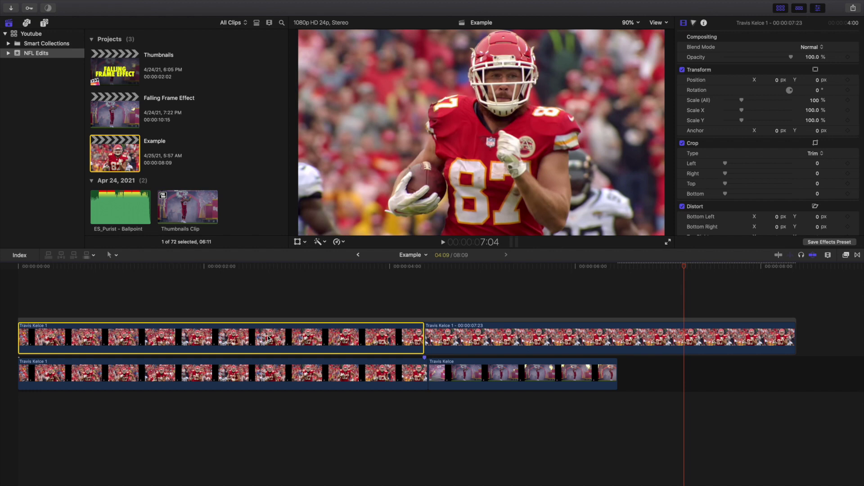
key("Delete")
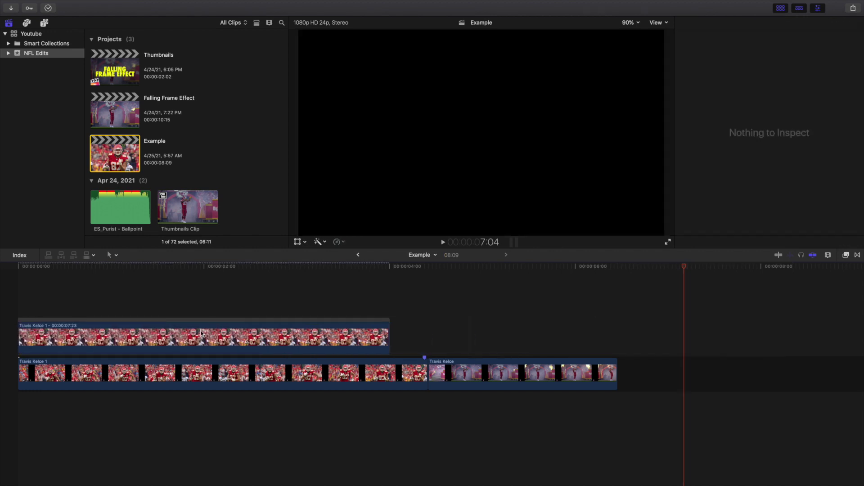
Step: Rename the upper still clip to 'Freeze Frame'
left_click(201, 333)
right_click(201, 333)
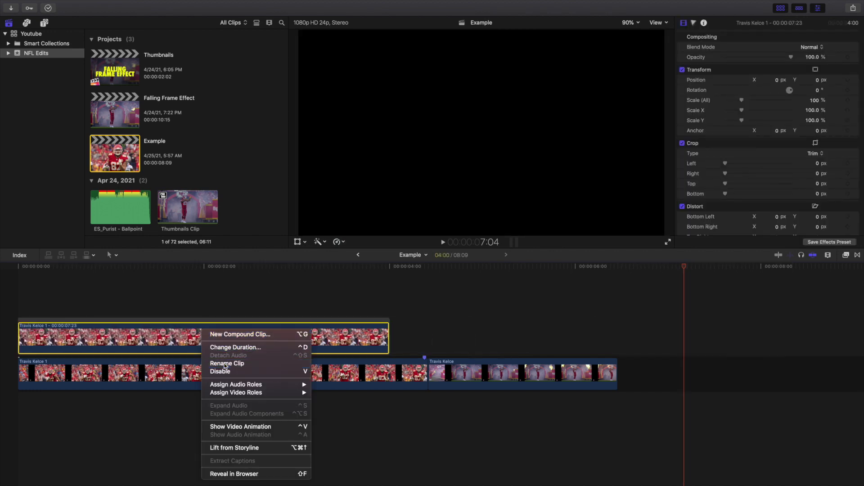
left_click(224, 365)
type("Freez")
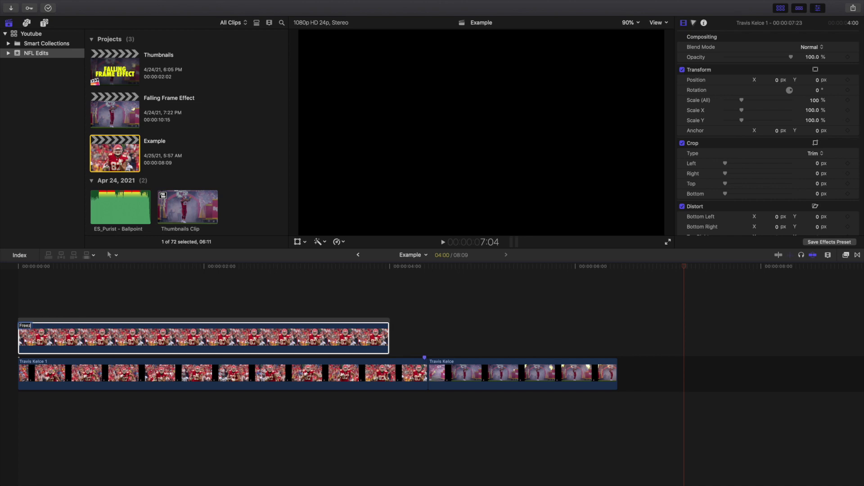
type("e Frame")
left_click(149, 332)
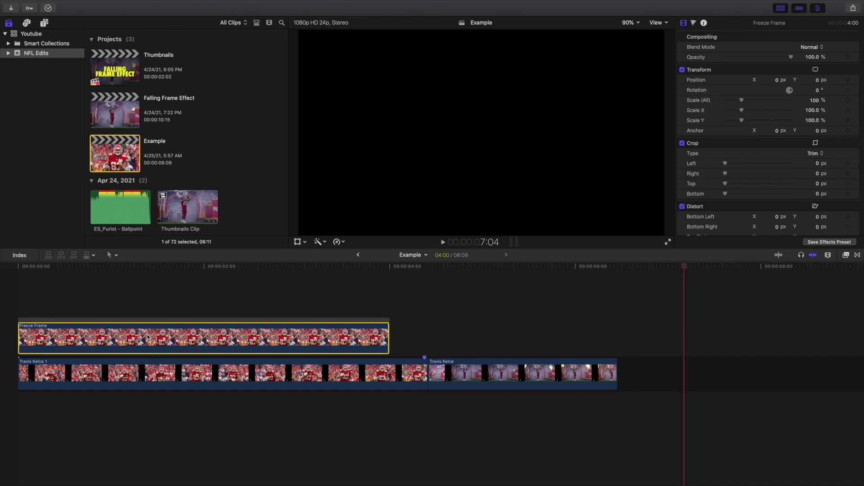
Step: Lift Freeze Frame from its storyline so it becomes its own connected clip
right_click(148, 337)
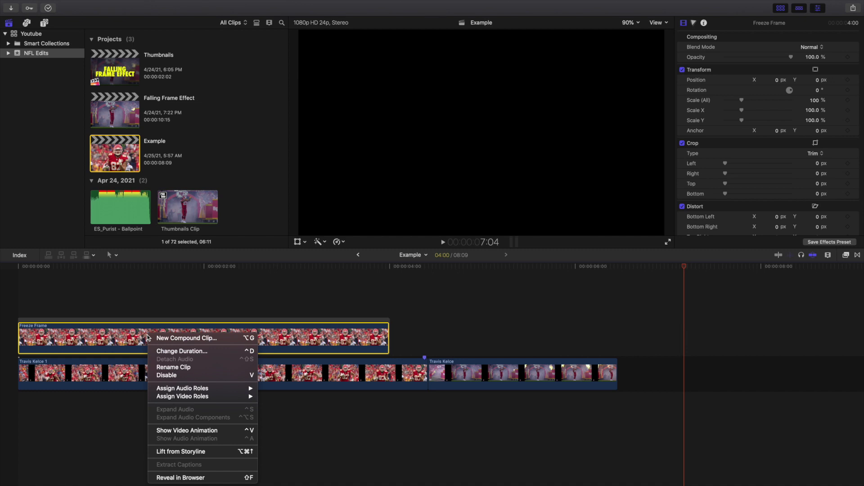
left_click(179, 451)
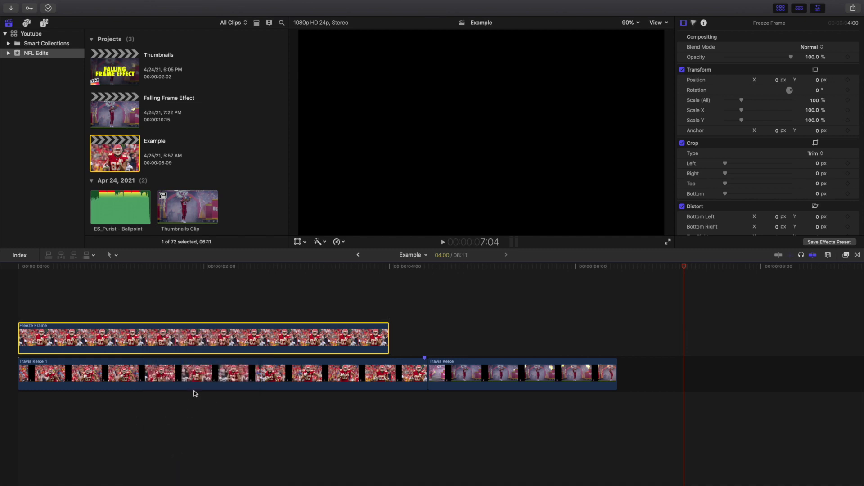
left_click(177, 294)
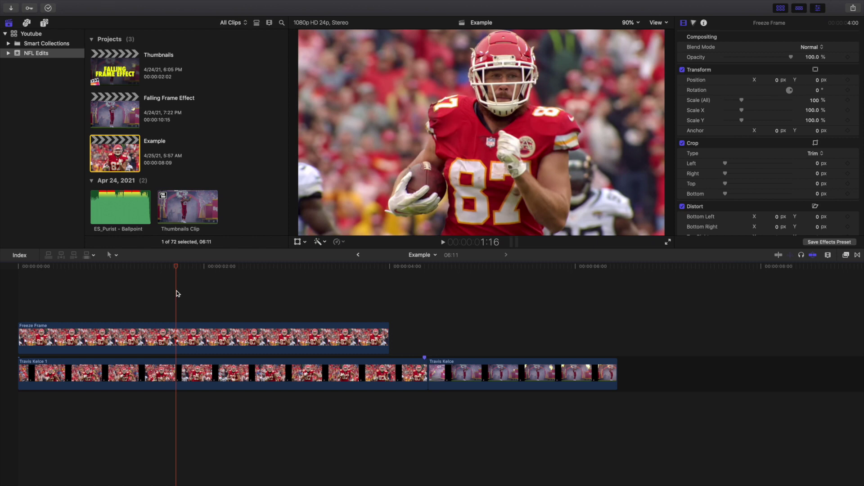
Step: Move Freeze Frame to start at the cut near 4:00, shifting it eight frames later
left_click_drag(151, 342, 419, 318)
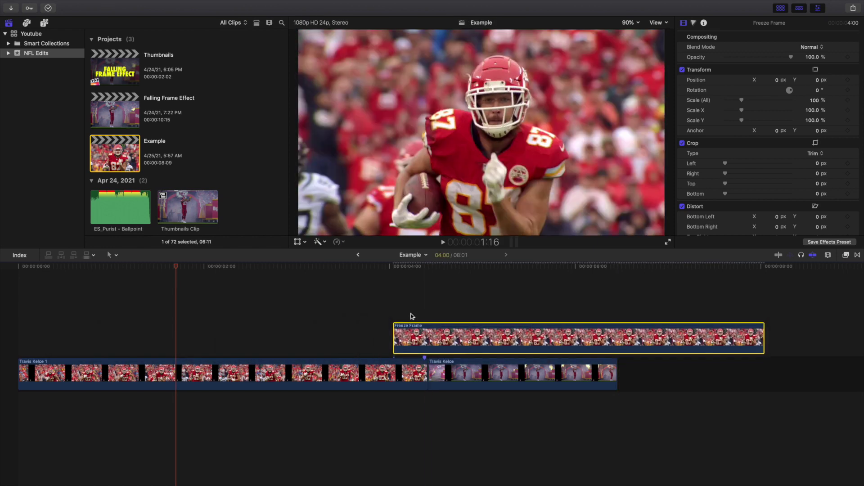
left_click(378, 305)
key("super+equal")
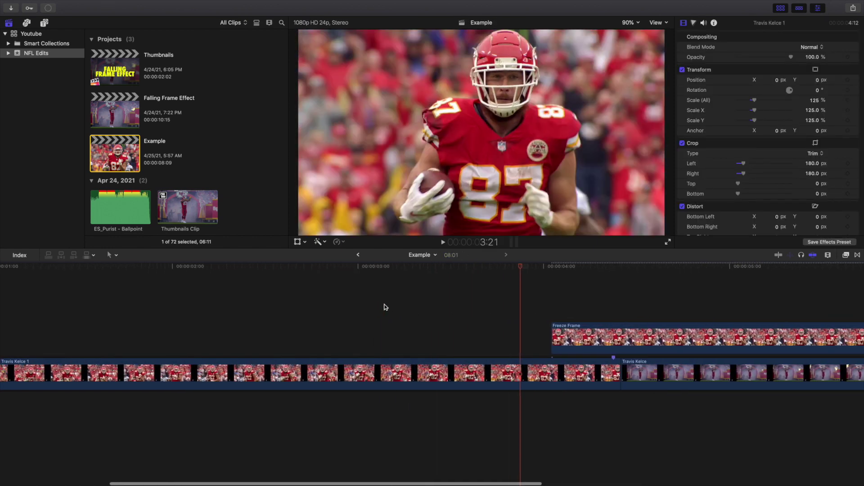
left_click_drag(591, 335, 656, 335)
scroll(604, 325, "right", 3)
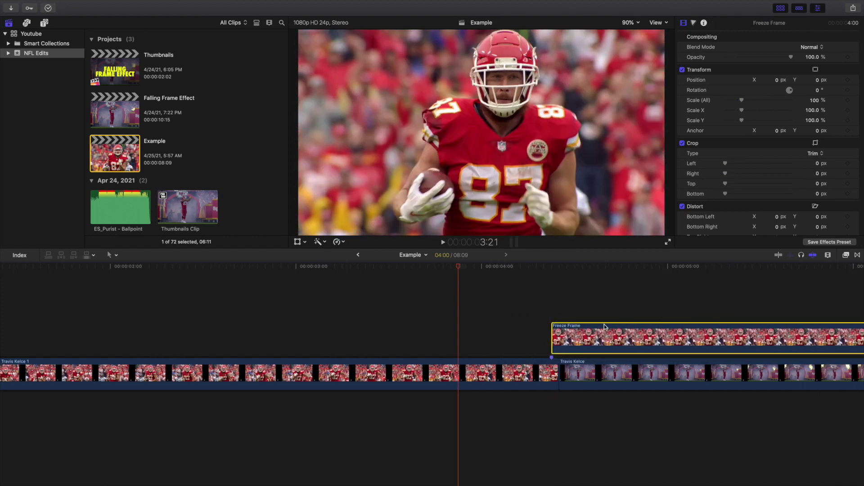
Step: Set the Freeze Frame duration to 15 frames and check its frames
key("ctrl+d")
type("15")
key("Return")
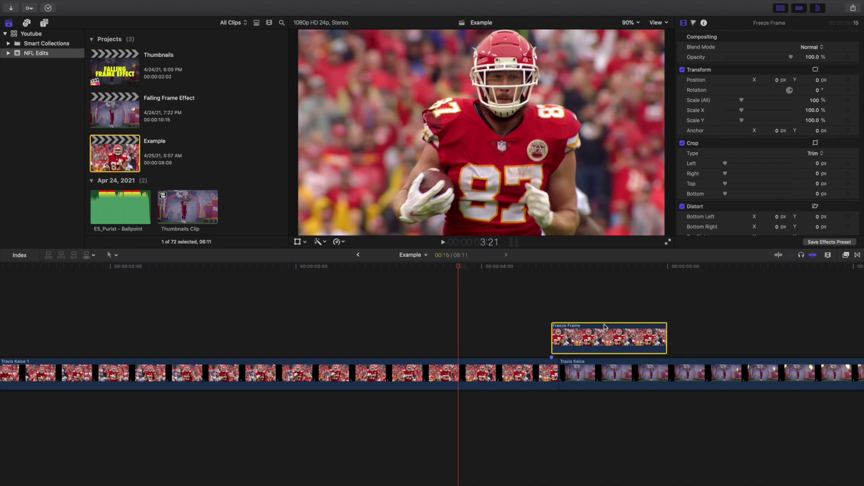
left_click(553, 315)
left_click(560, 333)
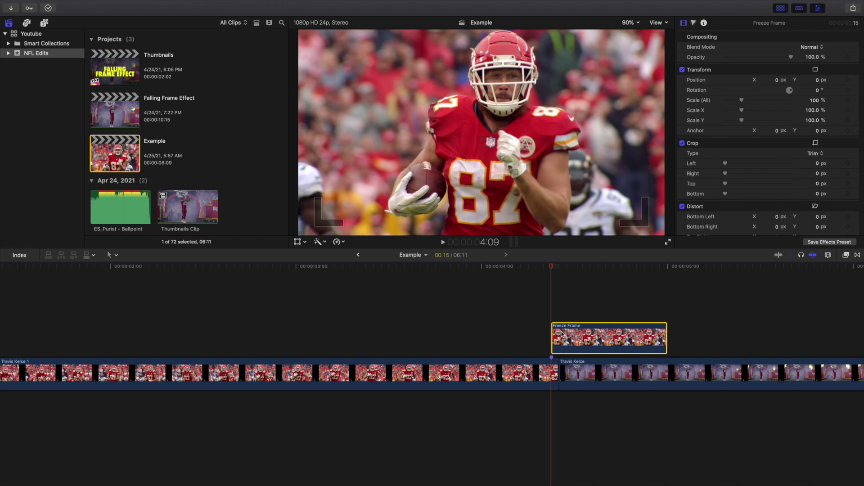
key("Right")
key("Right")
key("Right")
key("Right")
key("Right")
key("Right")
key("Right")
key("Right")
key("Right")
key("Right")
key("Right")
key("Right")
key("Right")
key("Right")
key("Right")
left_click(486, 334)
key("shift+z")
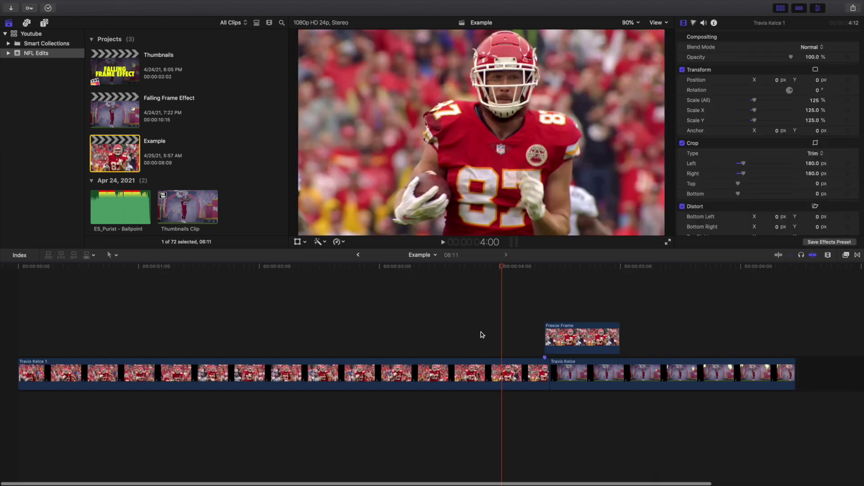
key("Home")
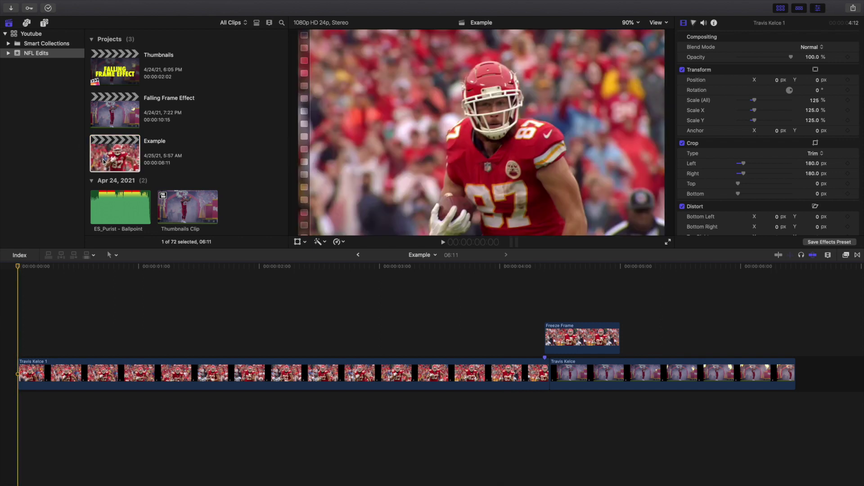
key("space")
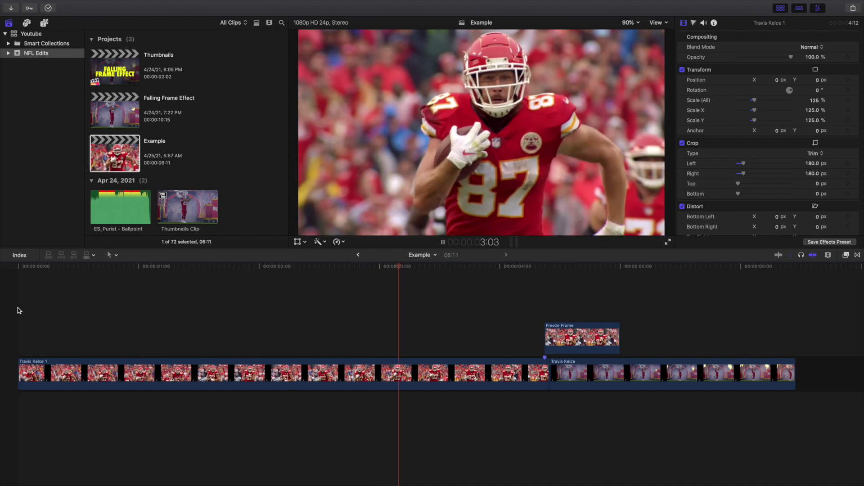
key("space")
left_click(543, 305)
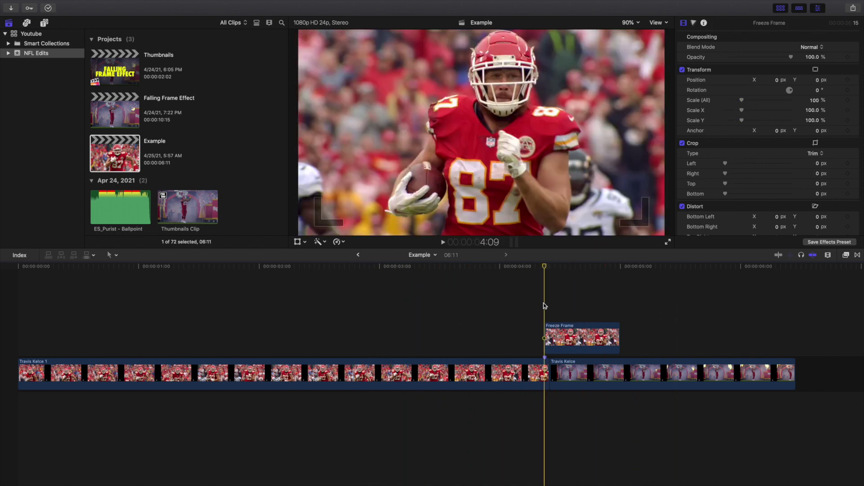
key("super+equal")
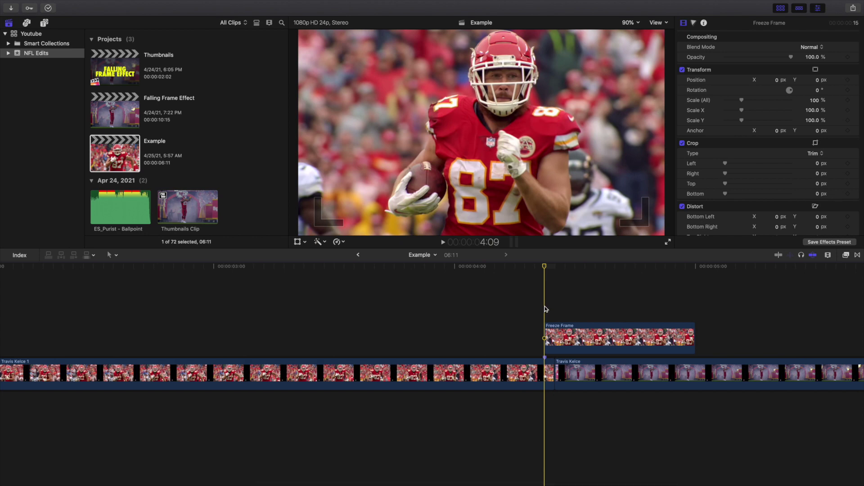
scroll(547, 309, "right", 2)
left_click(540, 335)
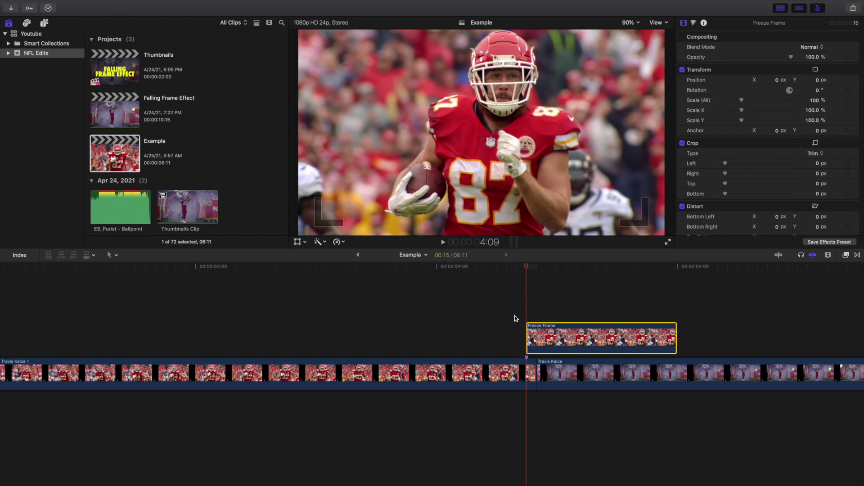
Step: Add Position and Rotation keyframes at the Freeze Frame's first frame, 4:09
key("Right")
key("Right")
key("Right")
key("Right")
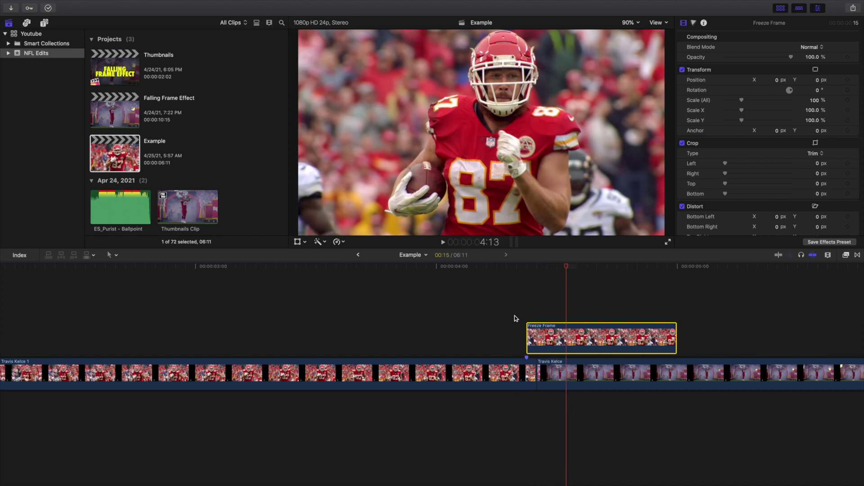
key("Right")
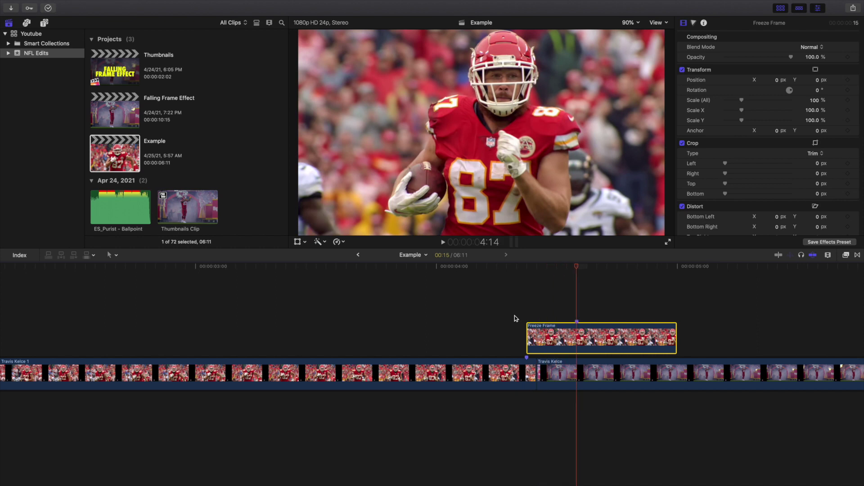
left_click(532, 308)
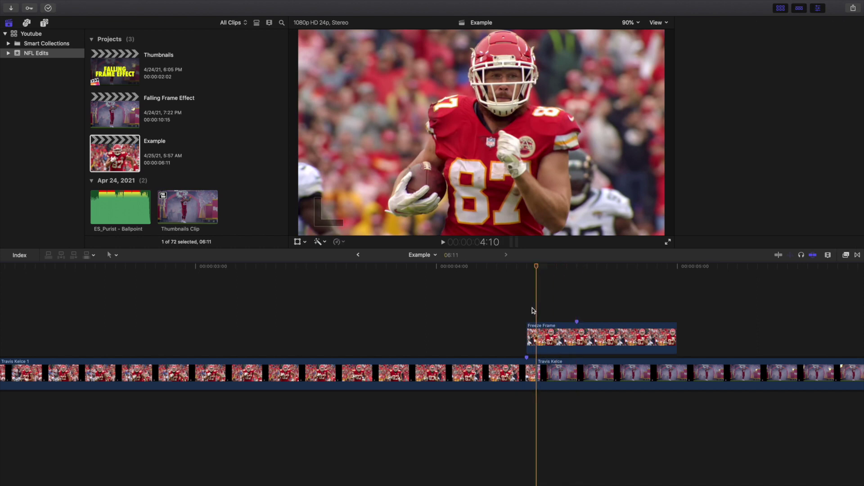
left_click(528, 308)
left_click(539, 341)
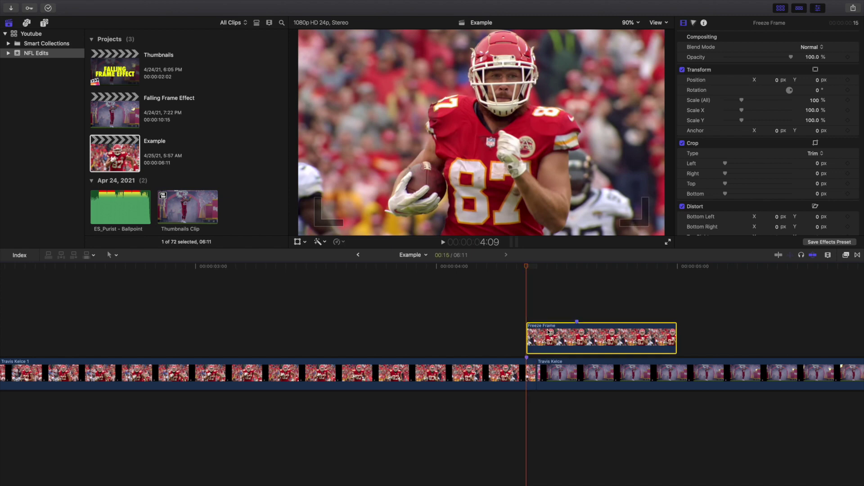
left_click(848, 80)
left_click(848, 91)
Step: Five frames later at 4:14, set the Freeze Frame's Rotation to 10°
key("Right")
key("Right")
key("Right")
key("Right")
key("Right")
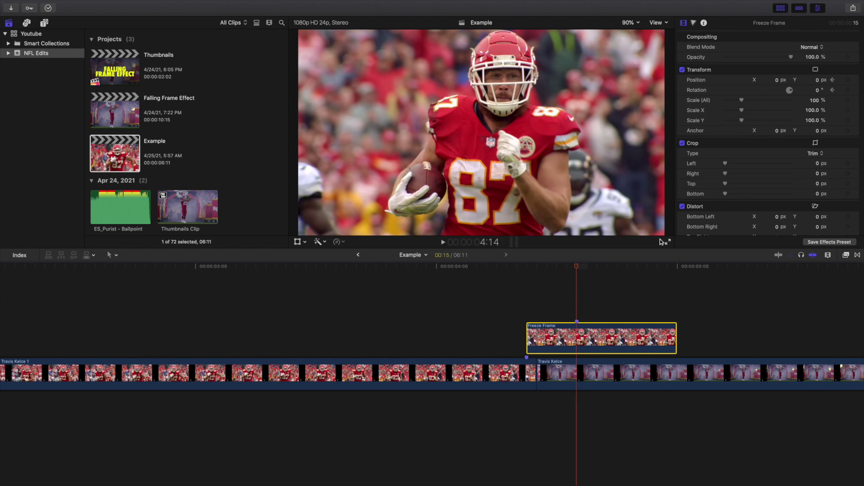
left_click(817, 90)
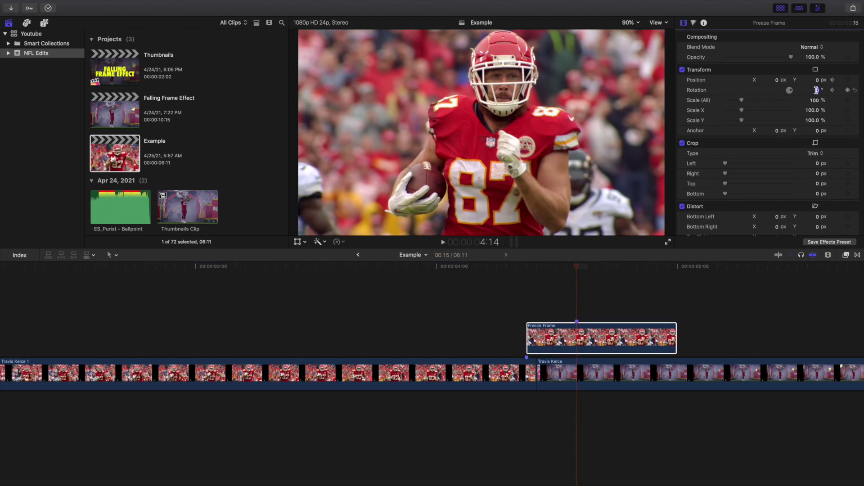
type("10")
key("Return")
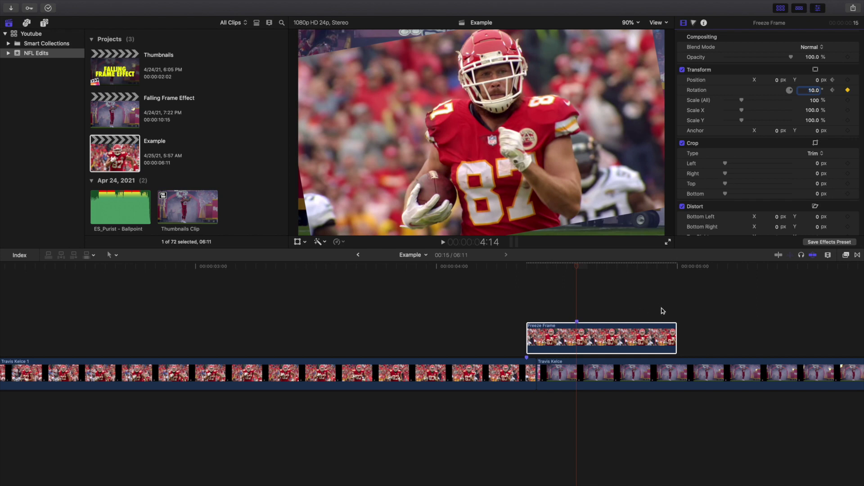
Step: Park the playhead at 4:23 with the Freeze Frame clip selected and the viewer zoom menu showing
left_click(676, 304)
left_click(668, 305)
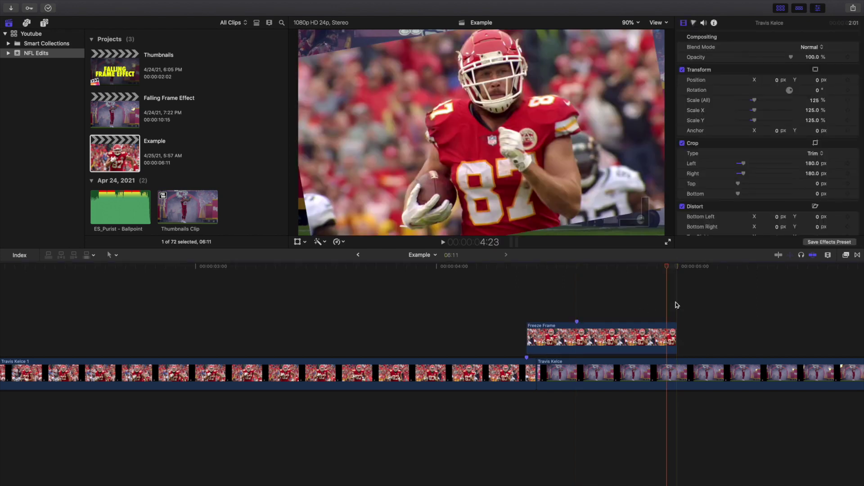
left_click(666, 332)
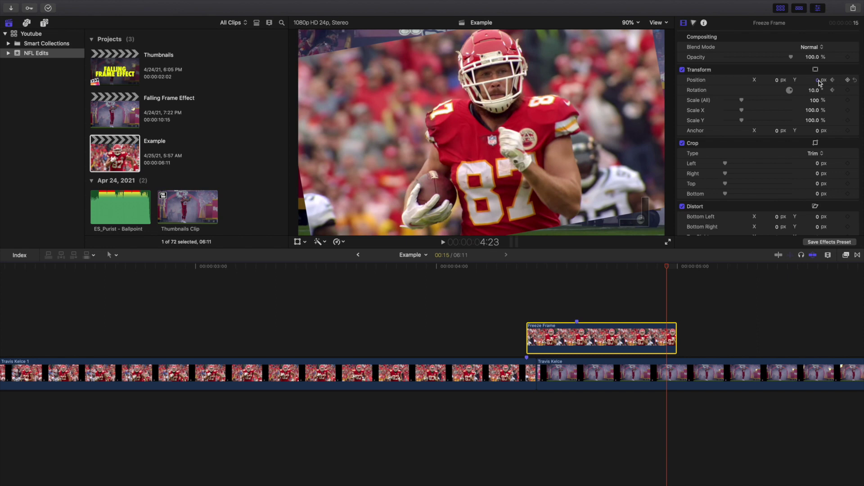
left_click(629, 23)
Step: At 50% viewer zoom with the Transform tool, drag the freeze frame down to Y -1266.8 px
left_click(636, 58)
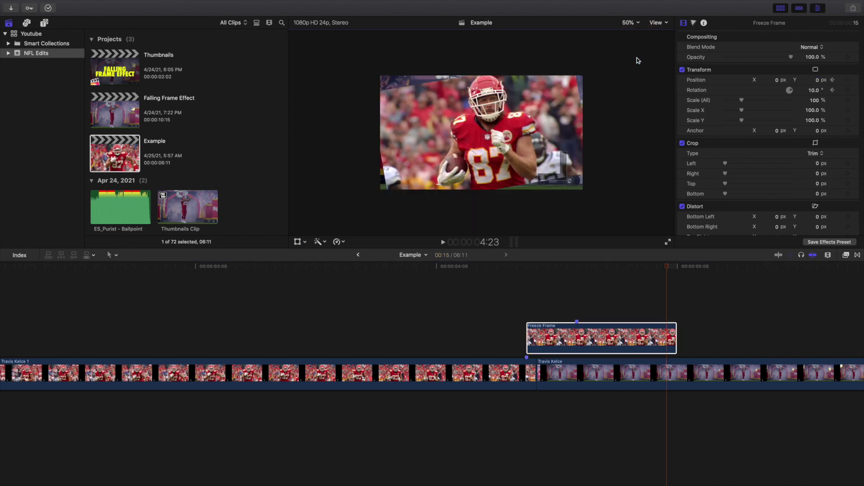
left_click(297, 243)
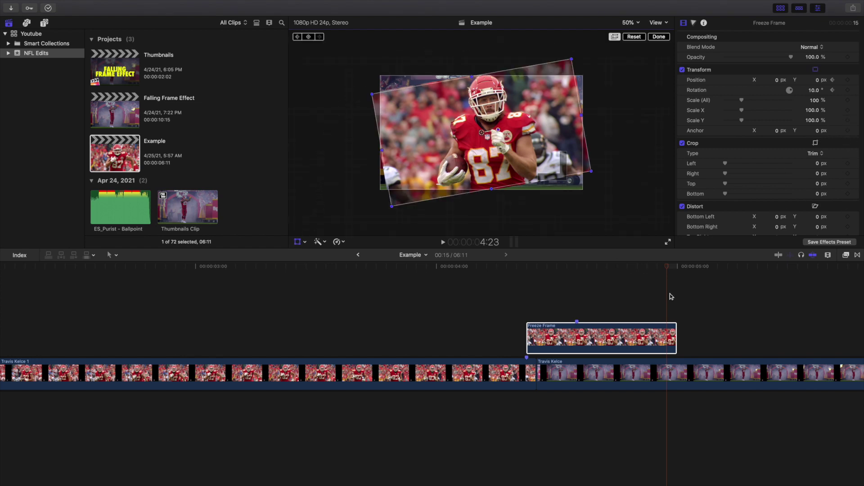
left_click(668, 325)
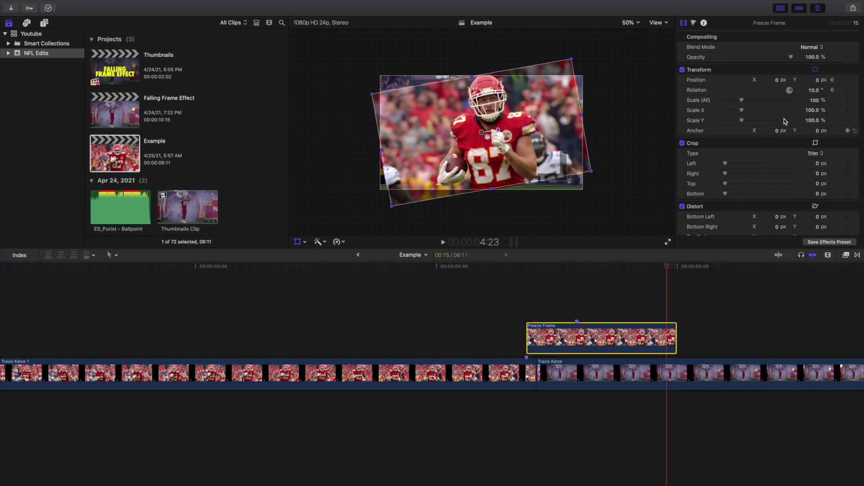
mouse_move(818, 82)
left_mouse_down()
mouse_move(750, 85)
mouse_move(818, 82)
left_mouse_up()
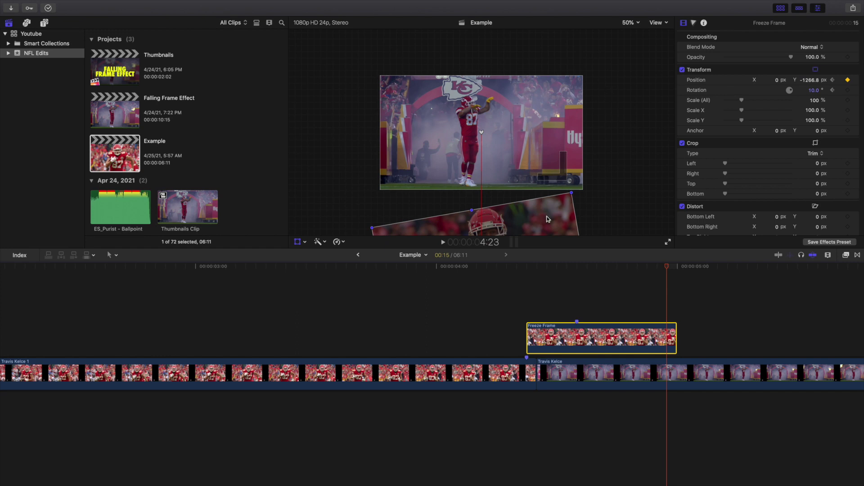
left_click(472, 297)
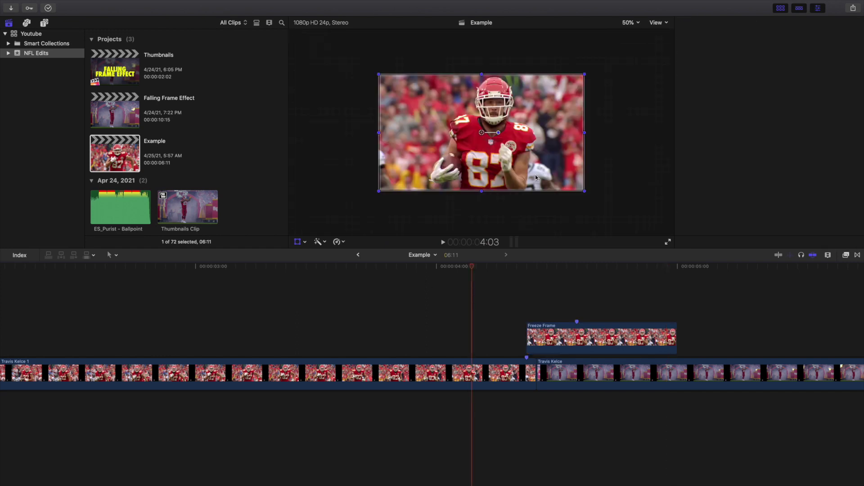
Step: Return the viewer to 90% and play the edit from the start to review the fall
left_click(628, 22)
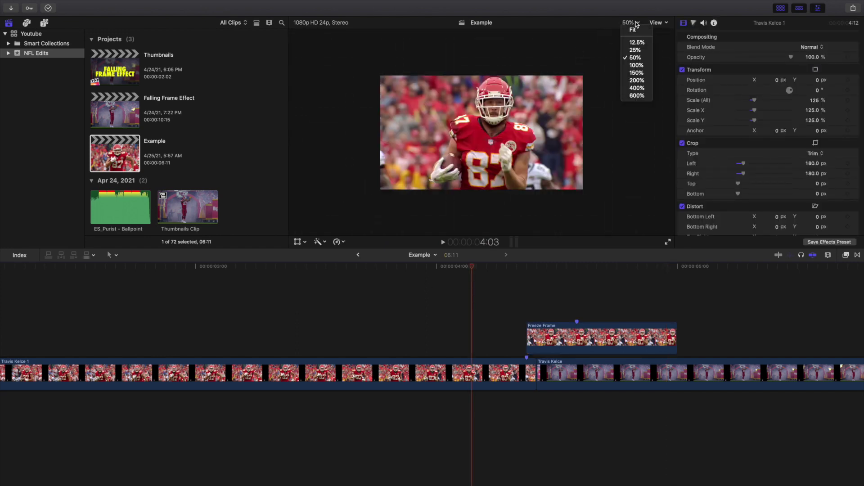
left_click(626, 45)
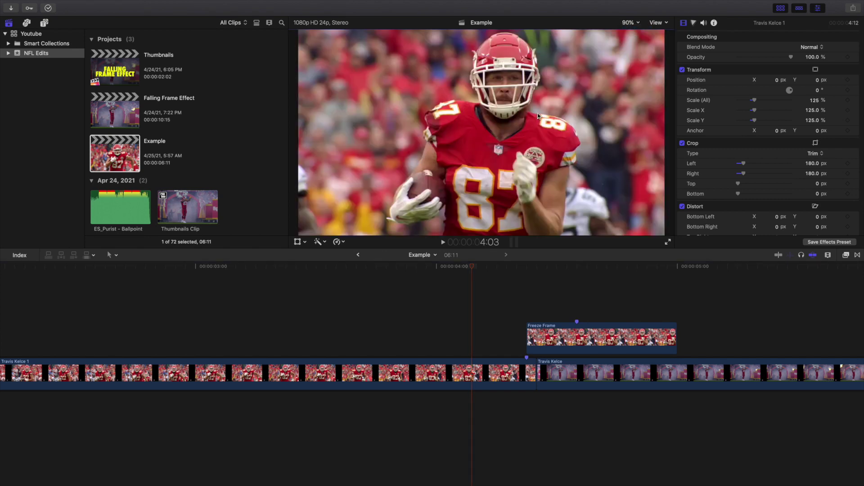
left_click(427, 301)
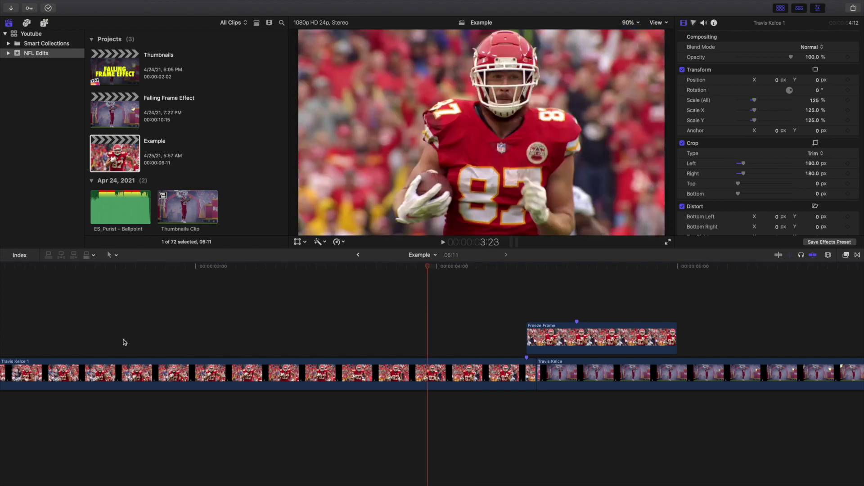
key("shift+z")
key("Home")
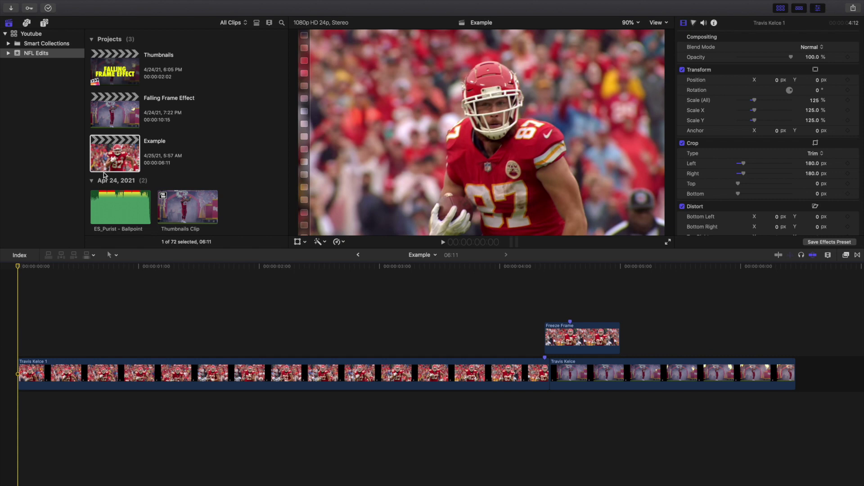
key("space")
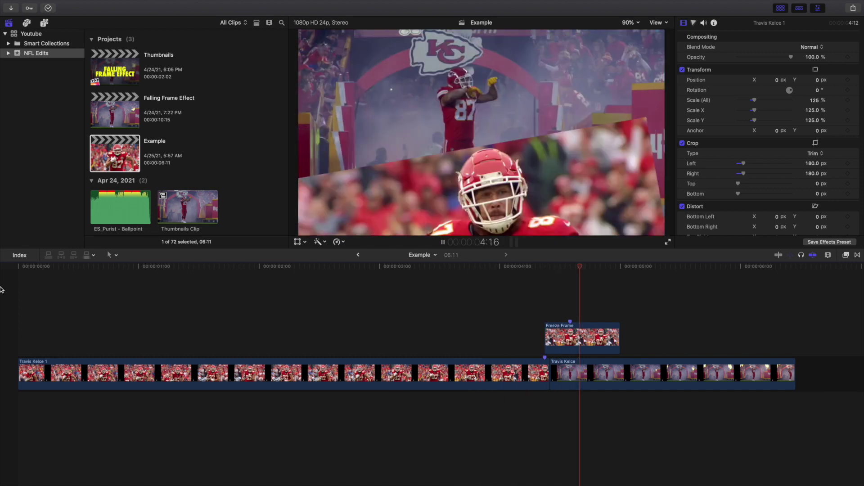
key("Home")
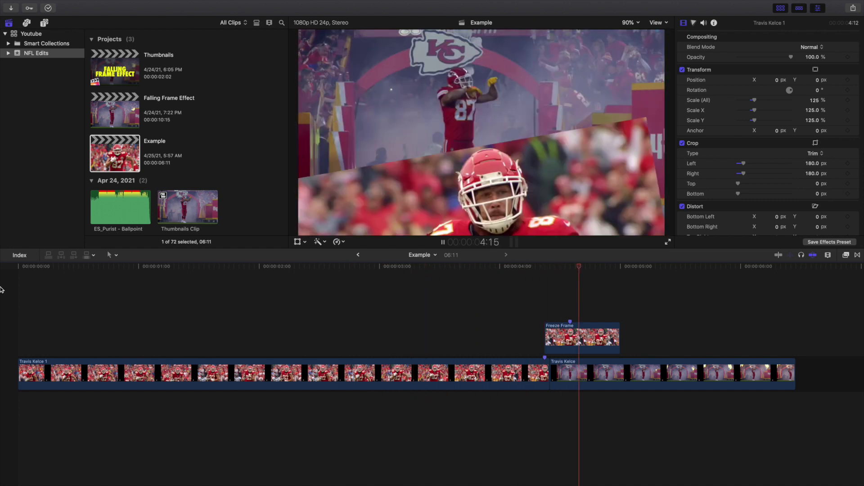
key("space")
Step: Zoom in around 4:07 and select the Freeze Frame at its first frame to show its keyframes
left_click(539, 311)
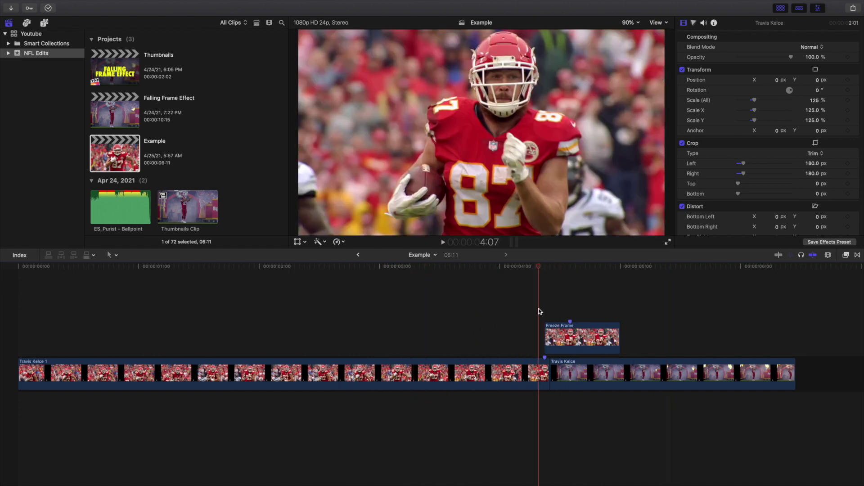
key("super+equal")
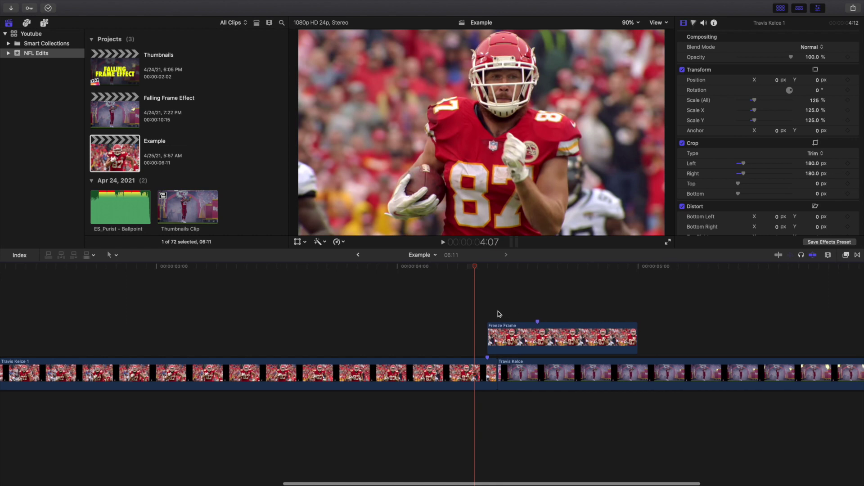
left_click(491, 314)
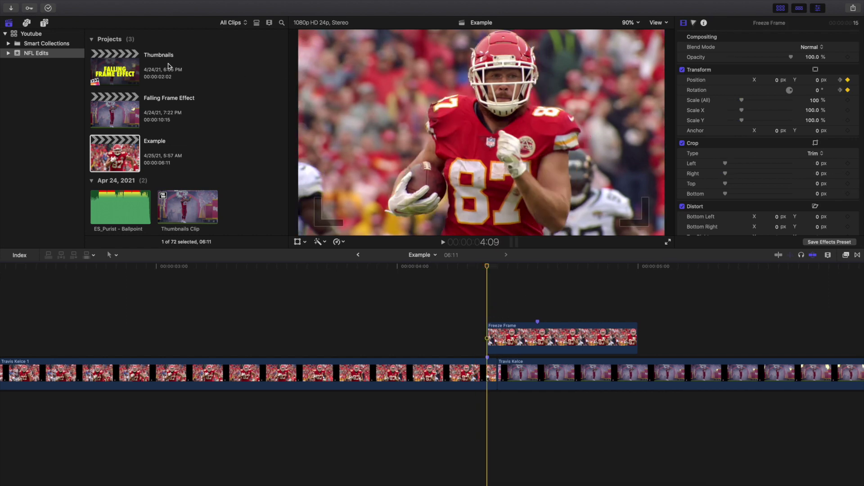
Step: Place a Moderate Motion Blur title above the freeze frame, trimmed to end with it
left_click(45, 24)
left_click_drag(108, 105, 486, 312)
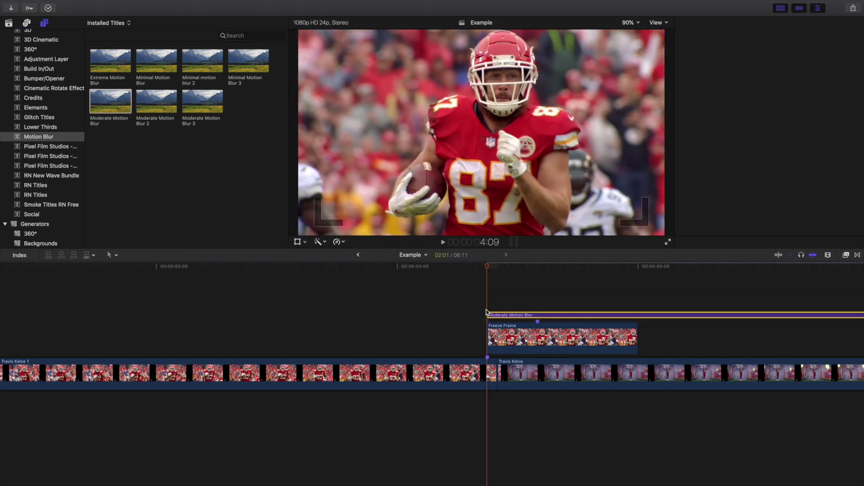
left_click(639, 315)
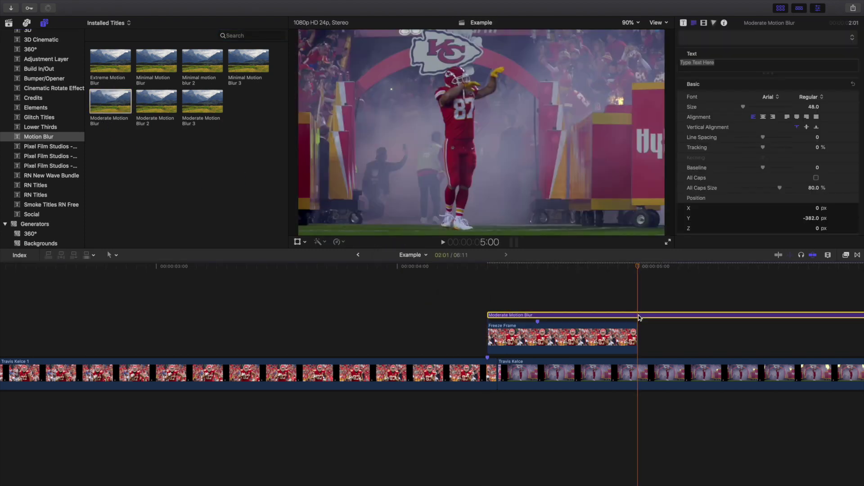
key("super+b")
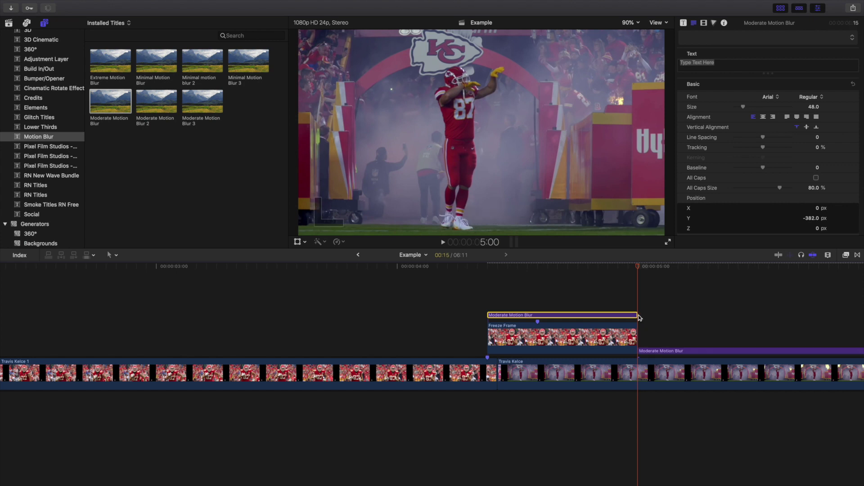
left_click(659, 352)
key("Delete")
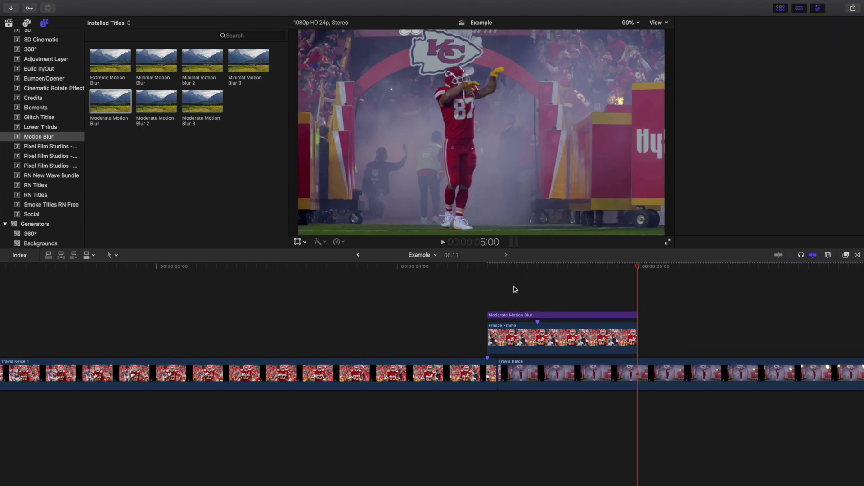
Step: Go back to the project libraries and reopen the Example project
left_click(491, 290)
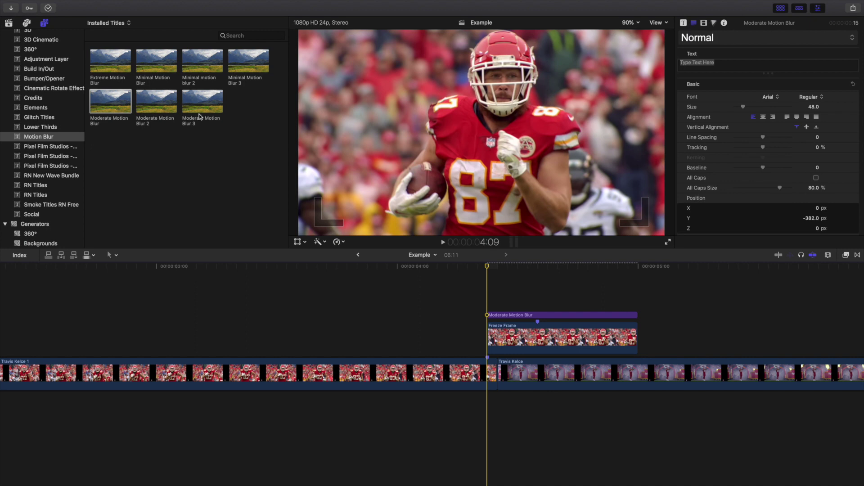
left_click(8, 23)
double_click(117, 153)
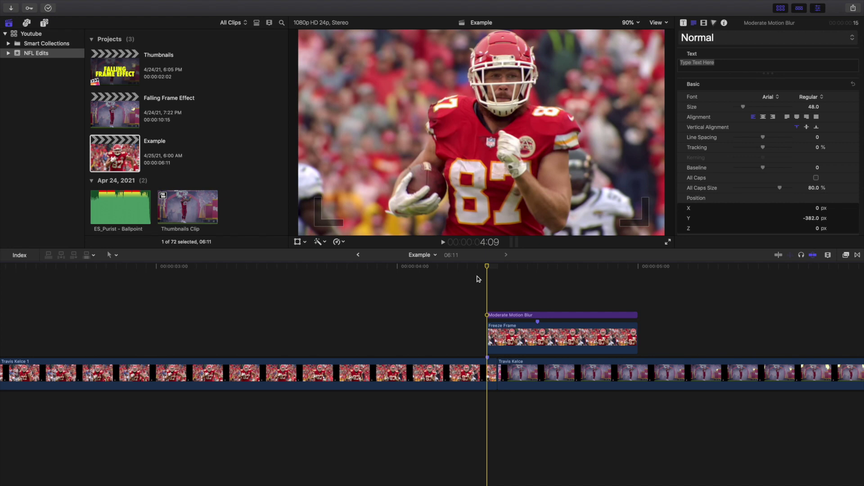
key("space")
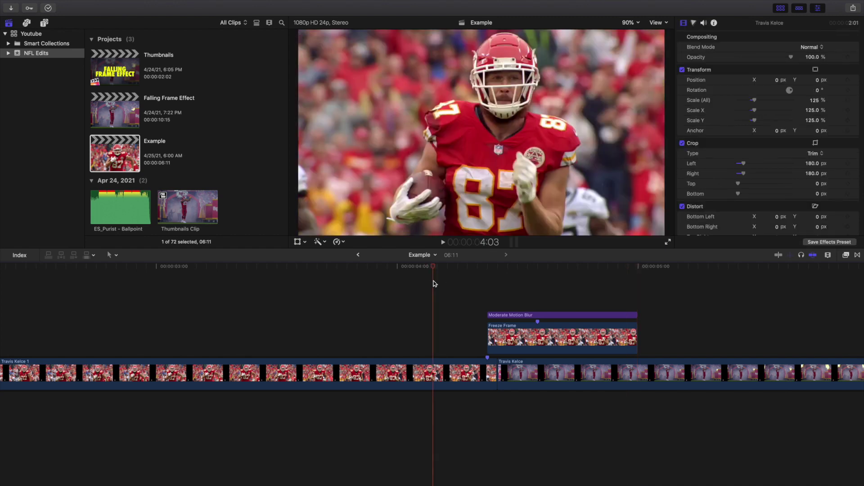
key("shift+z")
key("Home")
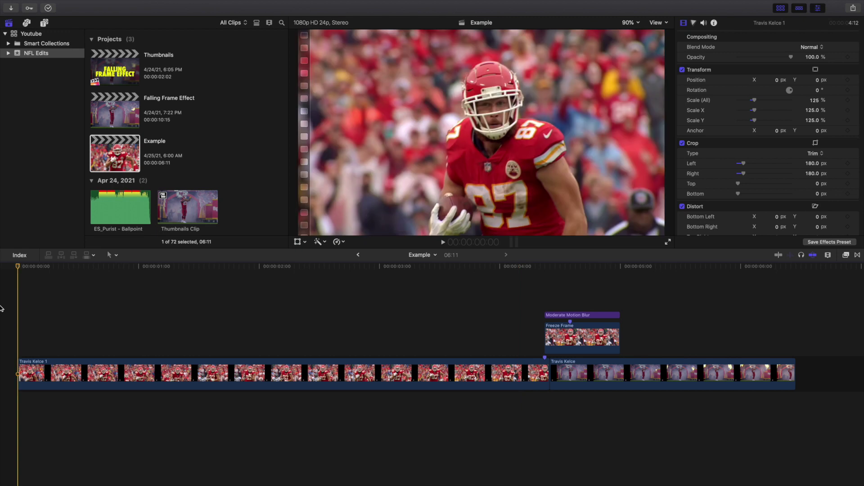
key("space")
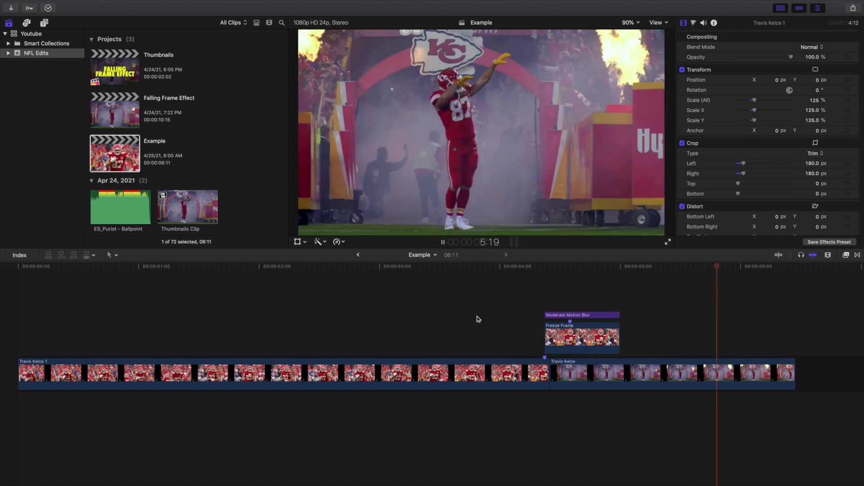
left_click(477, 319)
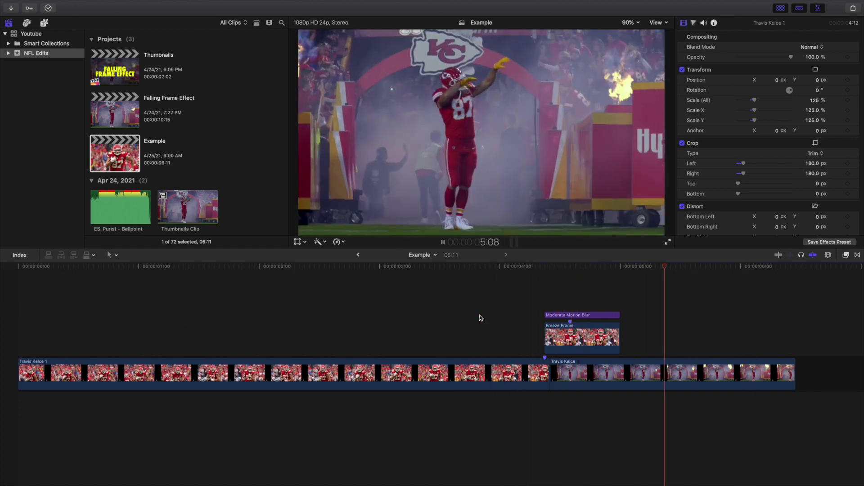
left_click(479, 319)
key("space")
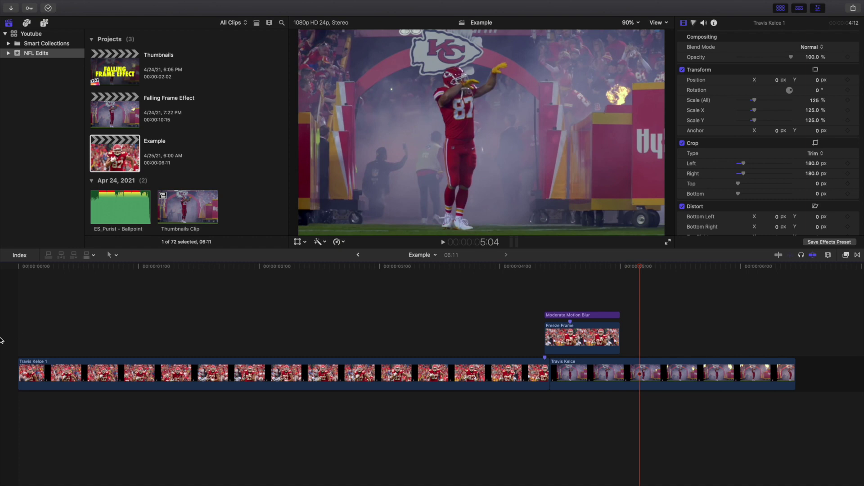
key("Home")
key("space")
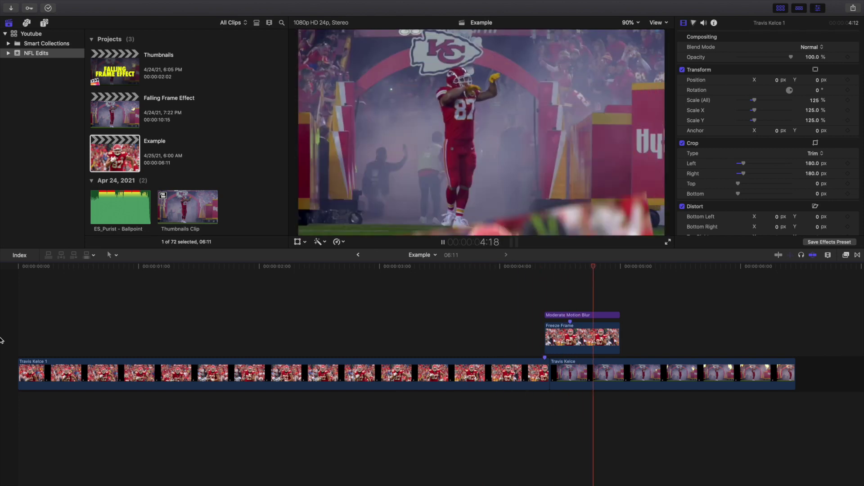
key("space")
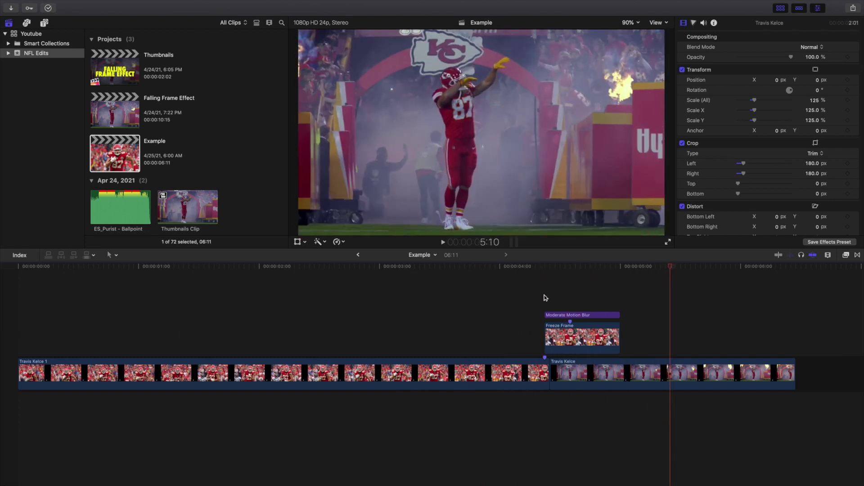
left_click(544, 295)
key("super+equal")
key("super+equal")
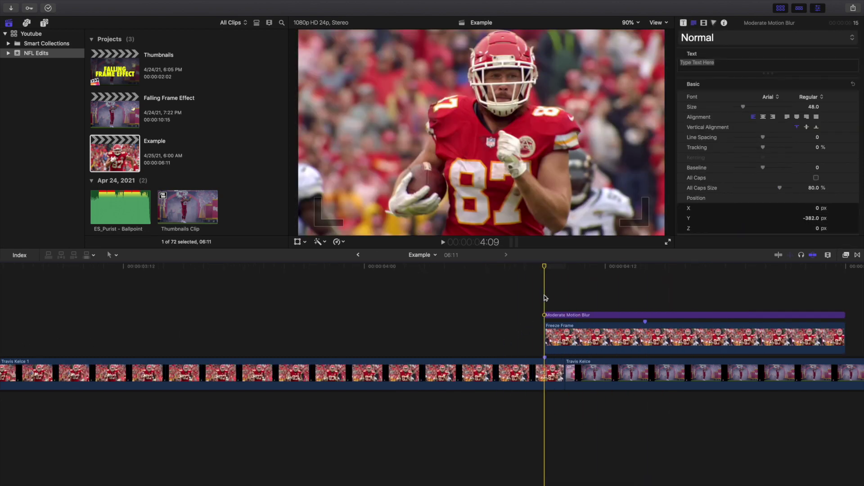
Step: Add a Rotation keyframe at the Freeze Frame's start and step forward toward the 4:23 end keyframe
scroll(545, 298, "right", 3)
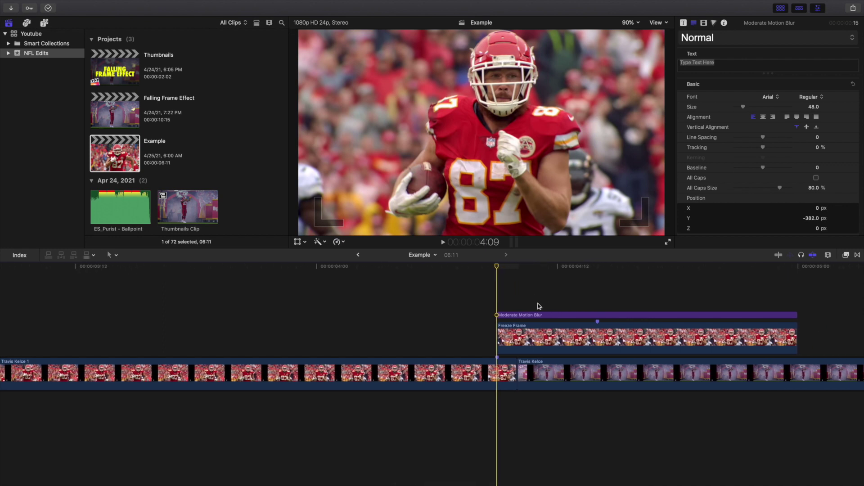
left_click(506, 340)
left_click(789, 91)
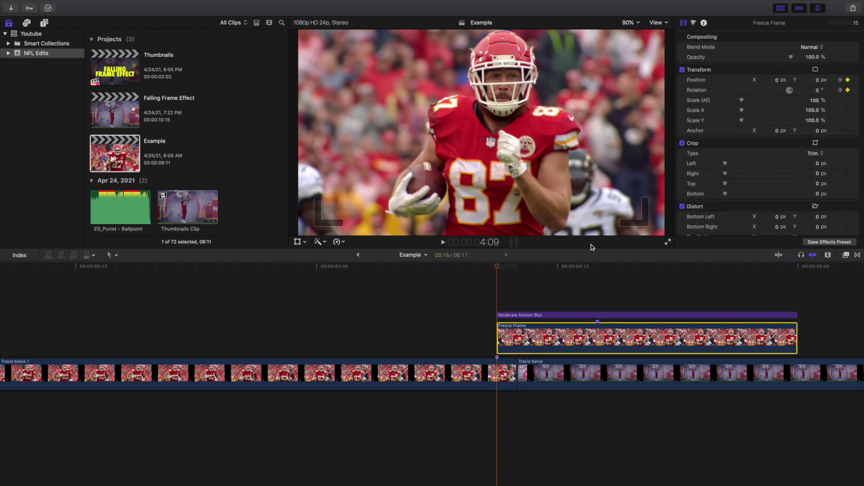
key("Right")
key("Right")
key("Right")
key("Right")
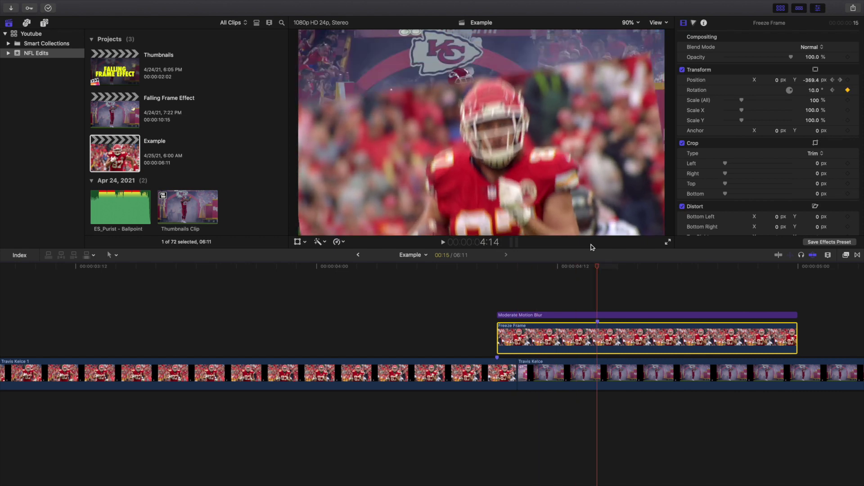
key("Right")
key("Right")
key("Right")
key("Right")
key("Right")
key("Right")
key("Right")
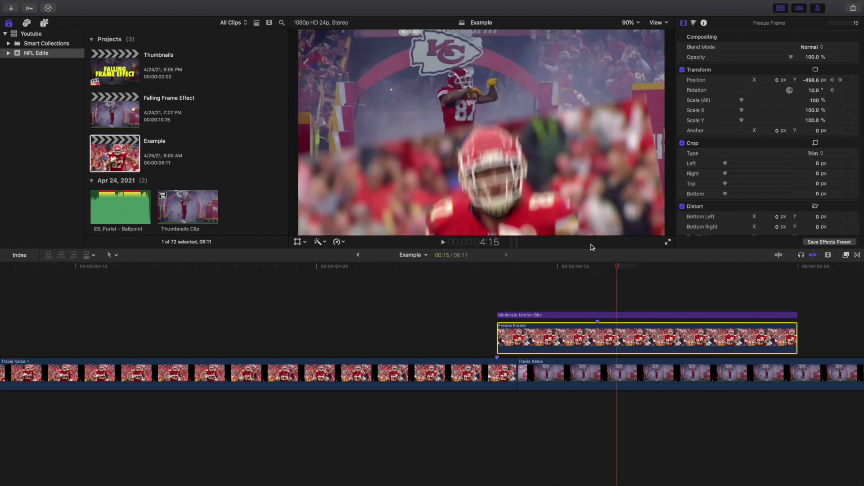
key("Right")
key("Right")
key("Right")
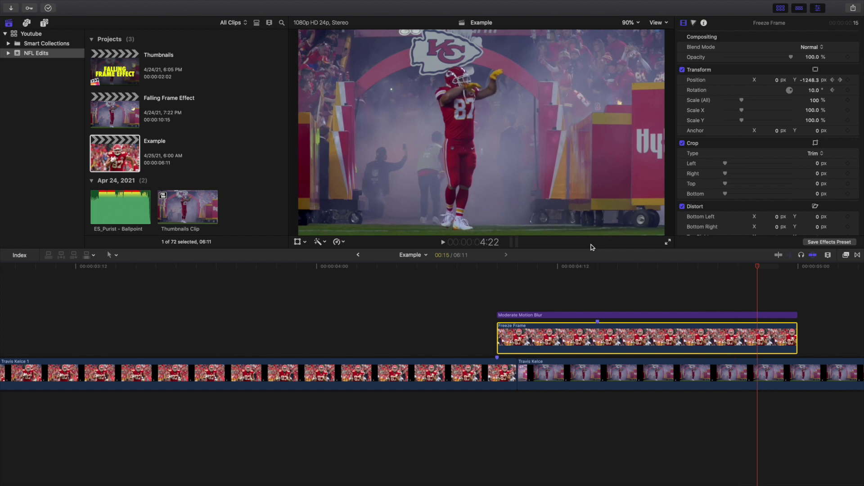
key("shift+z")
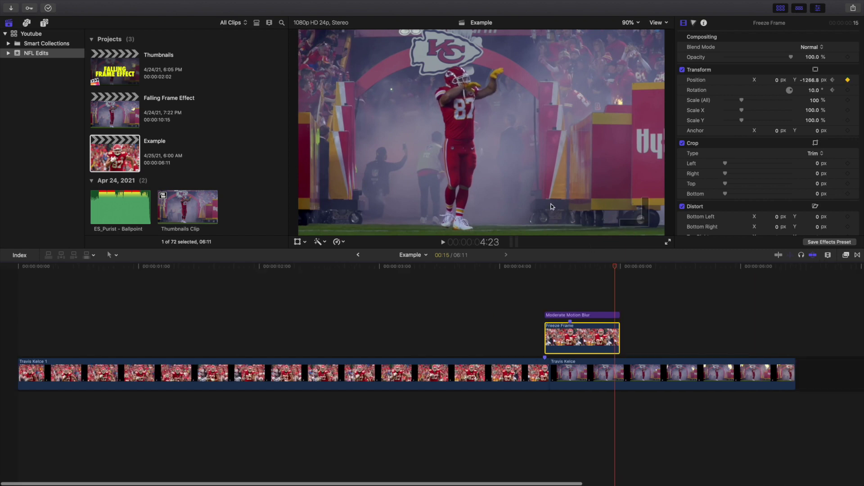
Step: Open the Falling Frame Effect project and play it through, then replay from the start
double_click(111, 104)
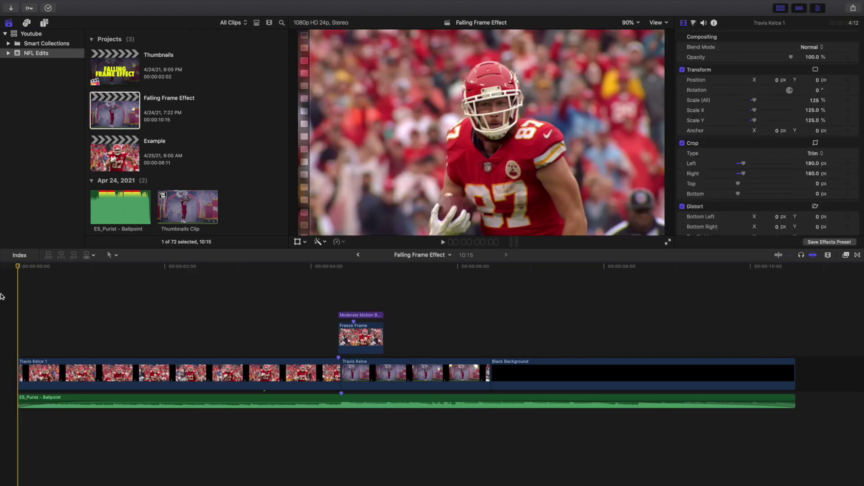
key("space")
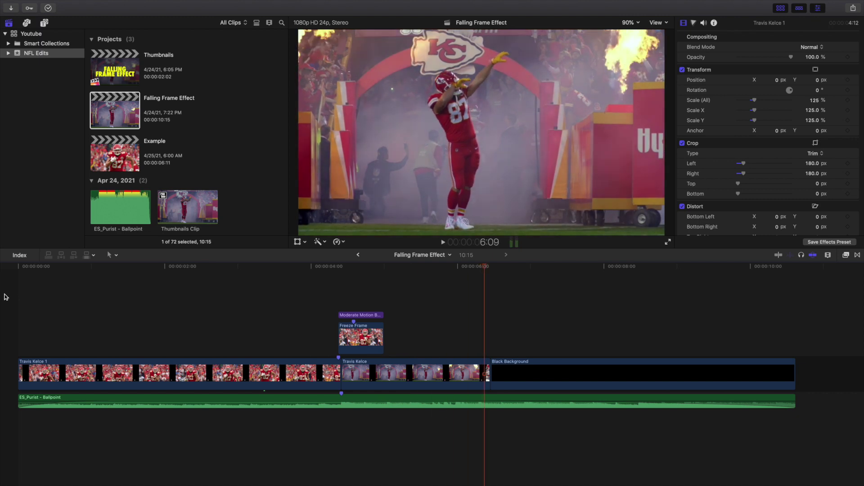
key("space")
key("Home")
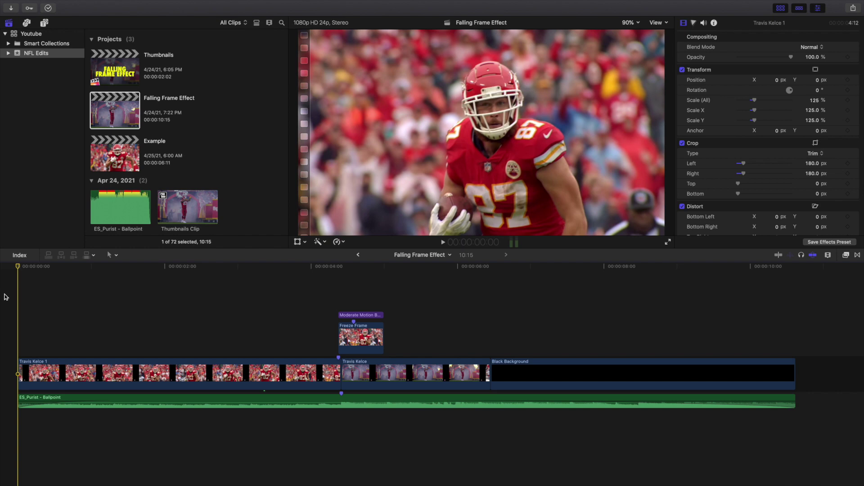
key("space")
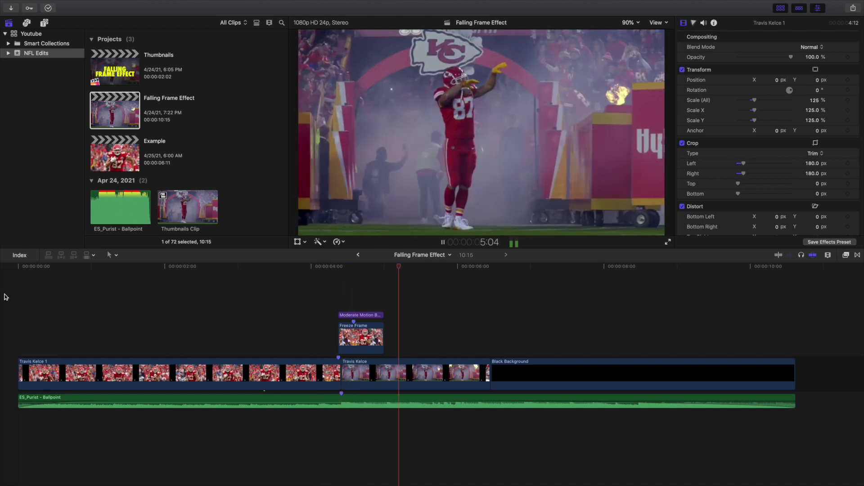
key("space")
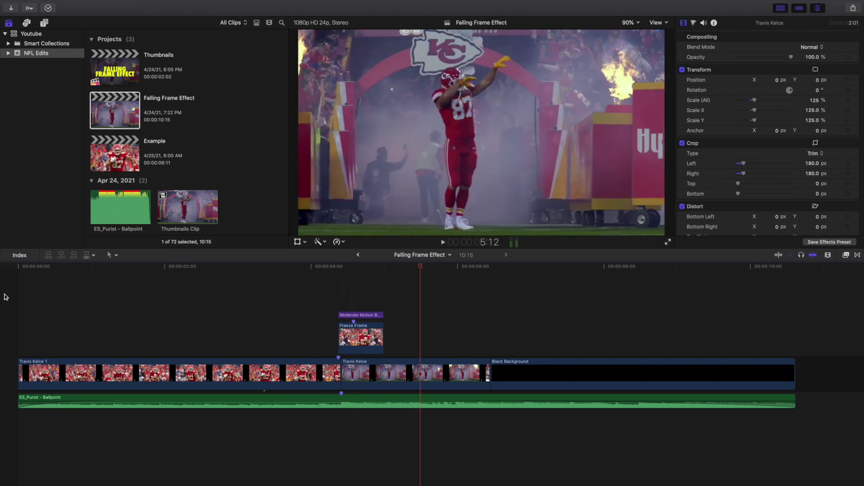